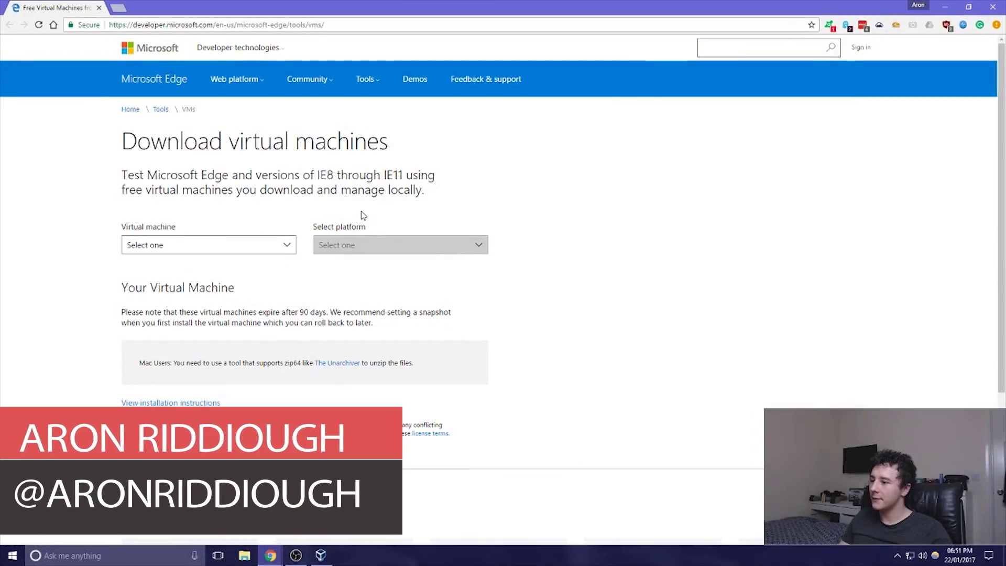
Download the Microsoft Edge on Win 10 Stable (14.14393) VM for the VirtualBox platform as a .zip
left_click(275, 254)
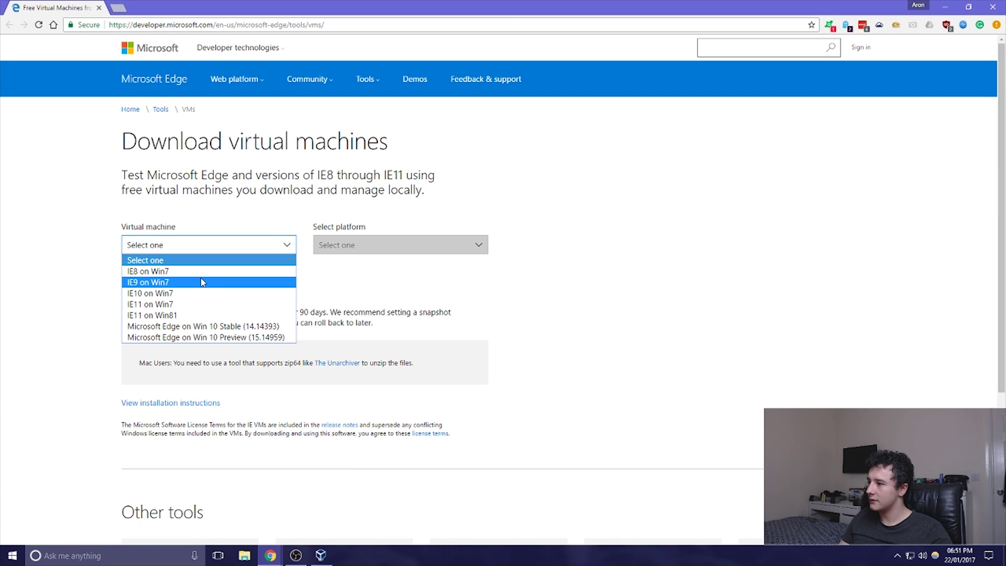
left_click(200, 327)
left_click(371, 245)
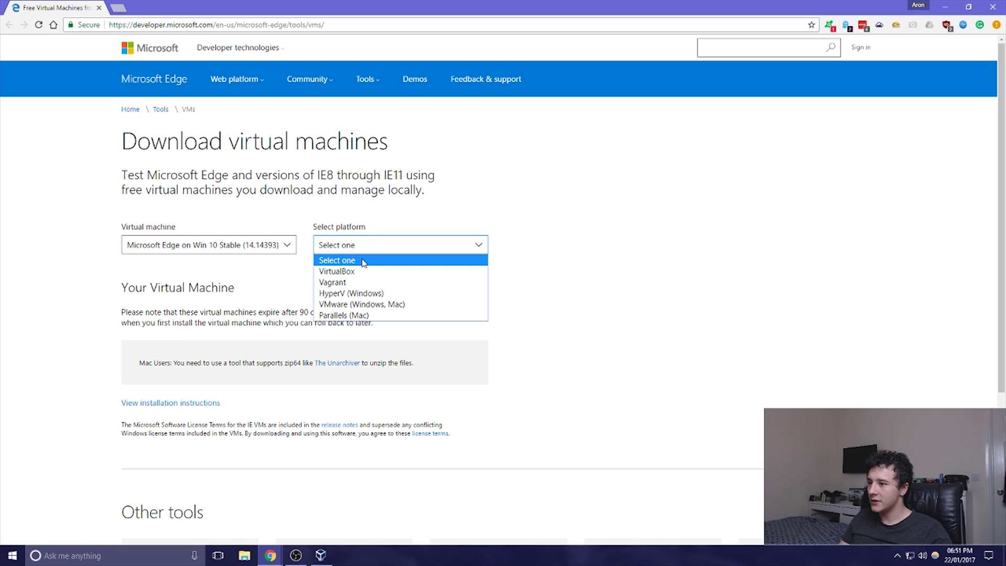
left_click(358, 272)
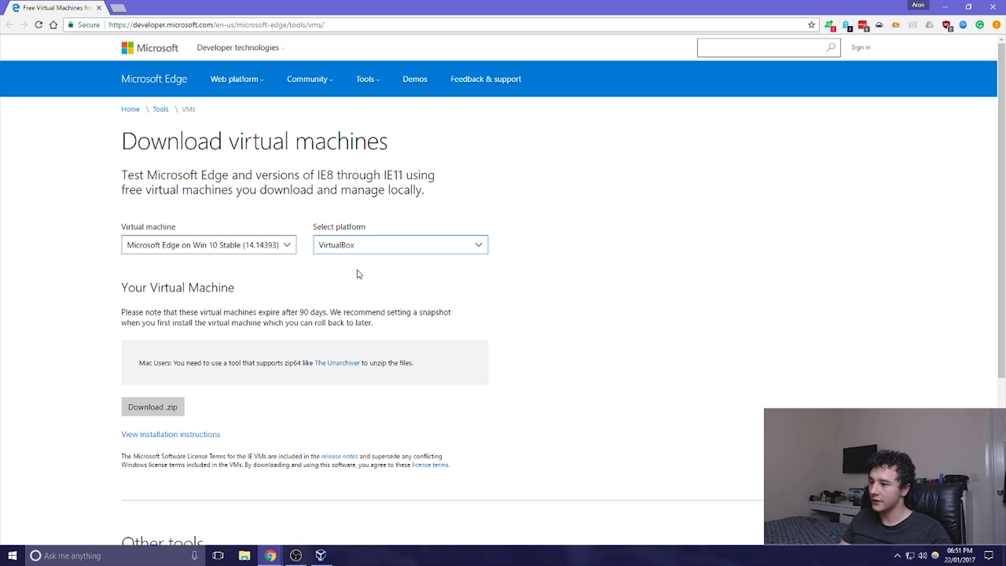
left_click(177, 399)
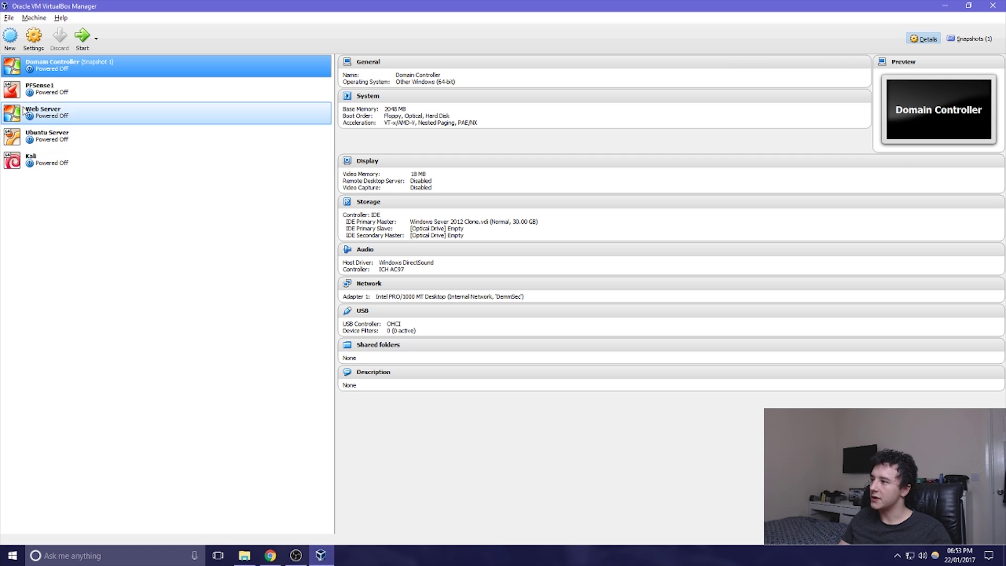
Start importing an appliance from MSEdge - Win10_preview.ova in the Downloads folder
left_click(9, 18)
left_click(16, 49)
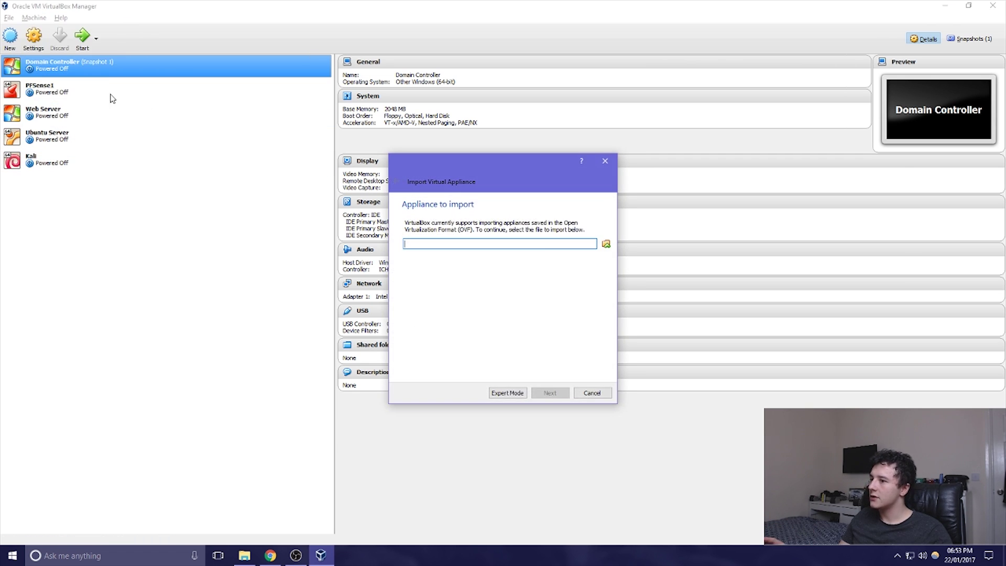
left_click(607, 247)
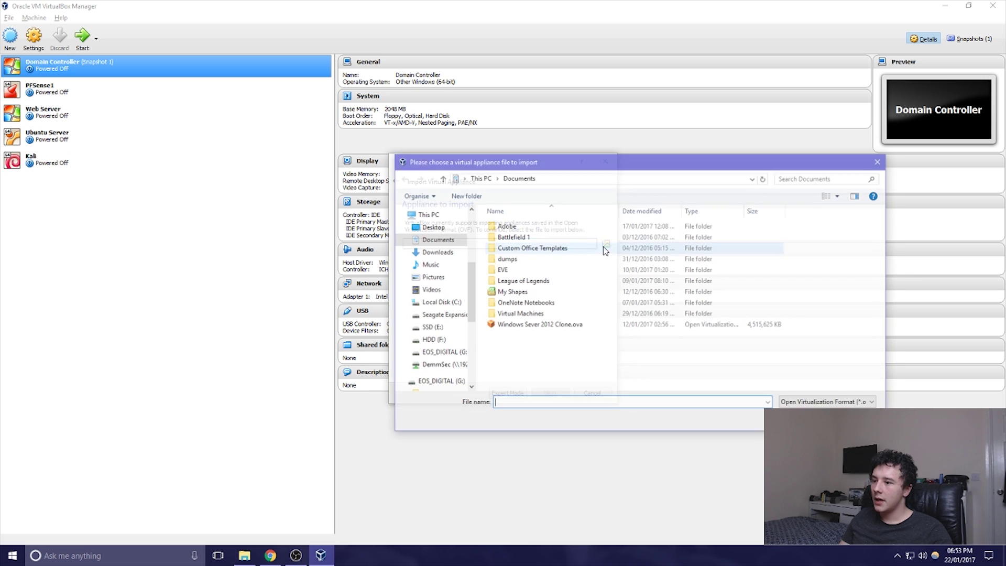
left_click(449, 253)
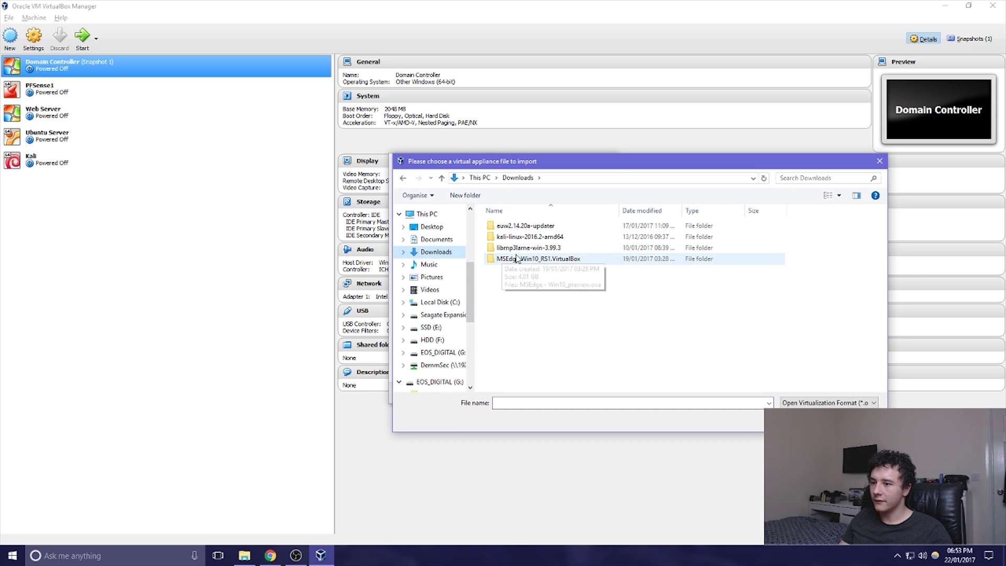
double_click(527, 260)
left_click(529, 226)
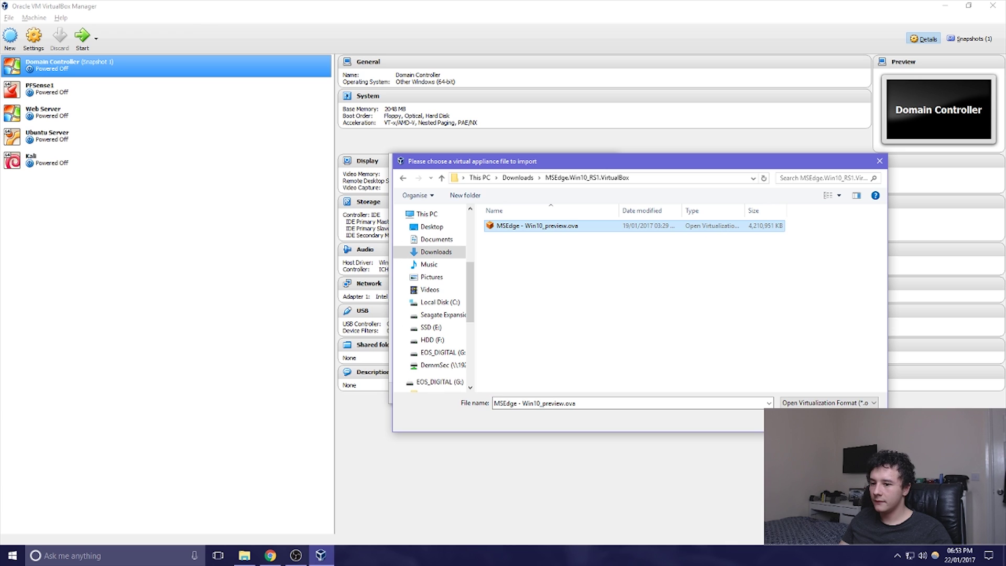
left_click(809, 422)
Set the appliance's RAM to 2000 MB and import it
left_click(550, 394)
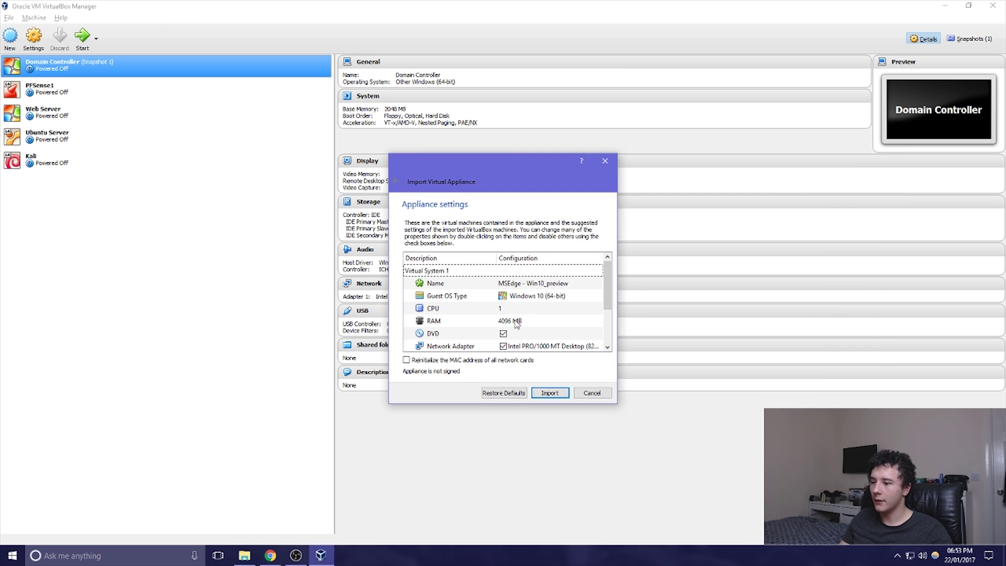
double_click(517, 322)
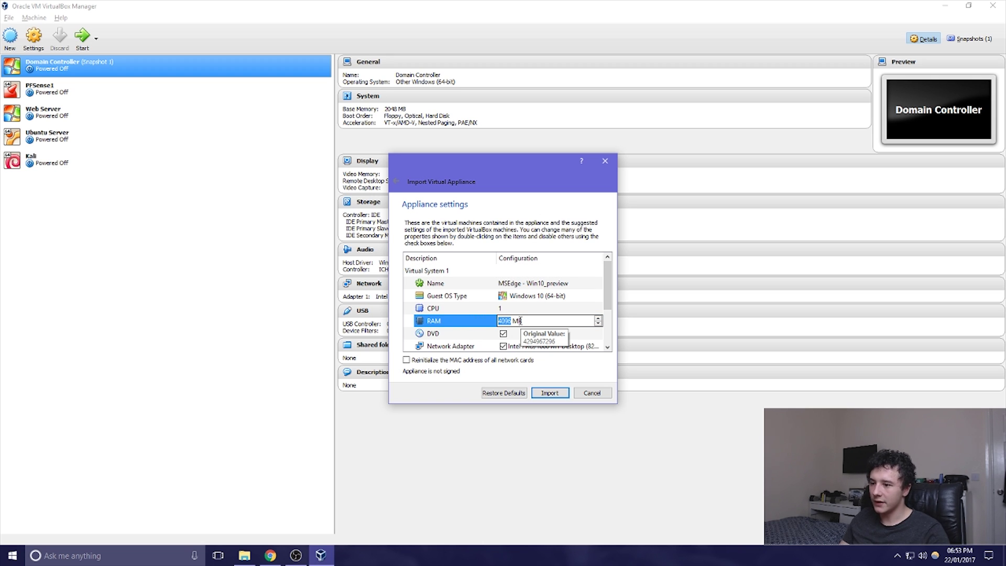
type("2000")
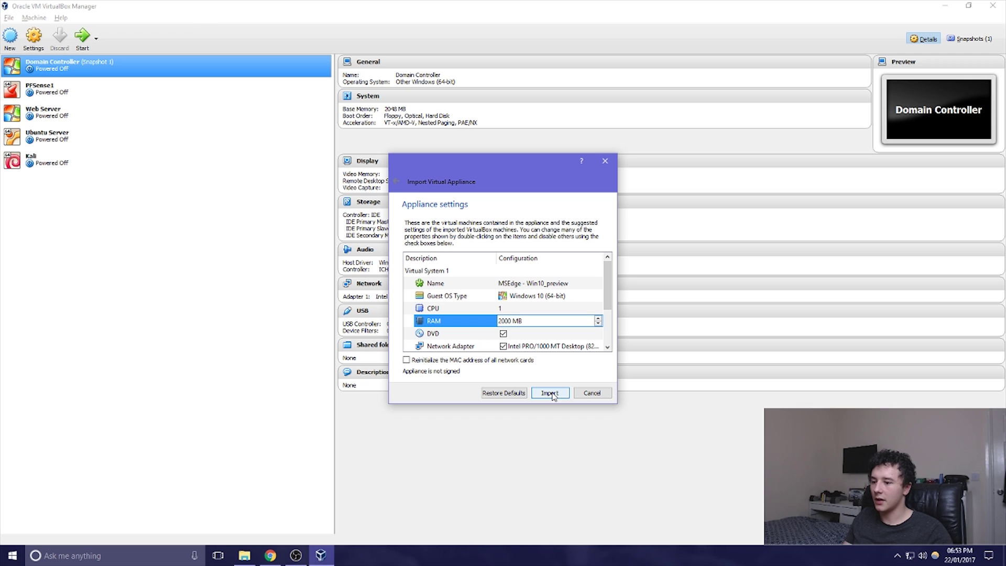
left_click(551, 394)
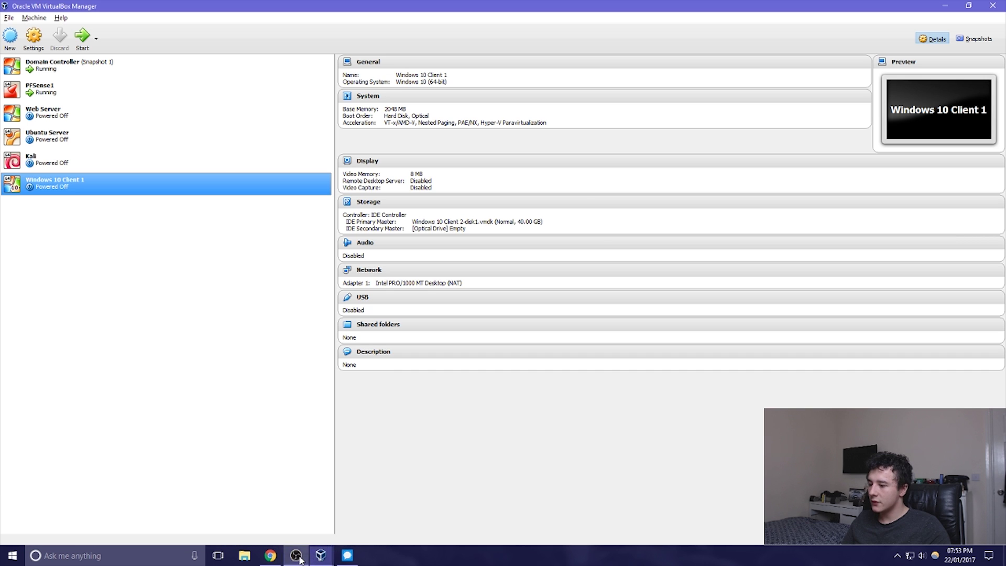
On the Domain Controller VM, open Active Directory Users and Computers and begin a new user
mouse_move(322, 556)
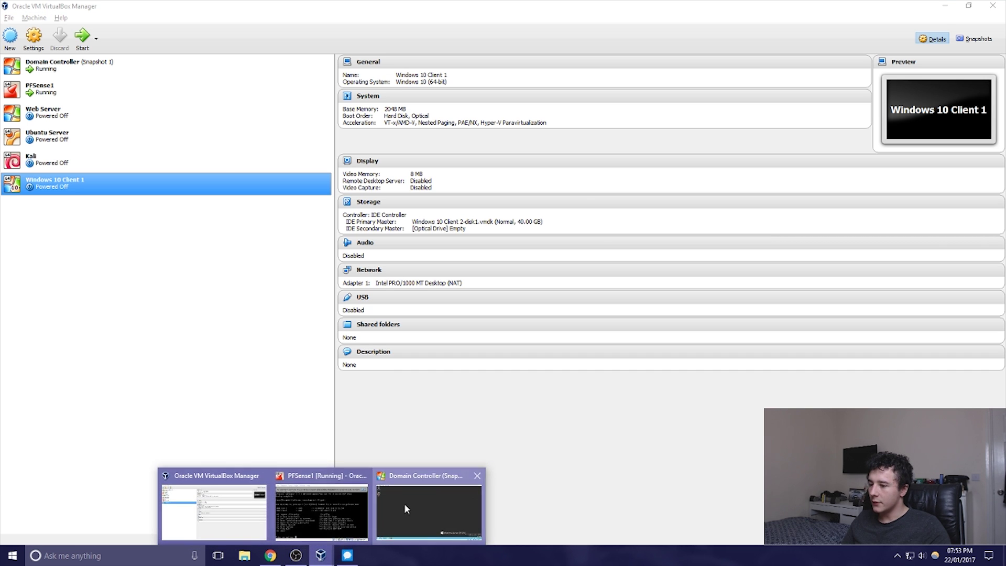
left_click(404, 504)
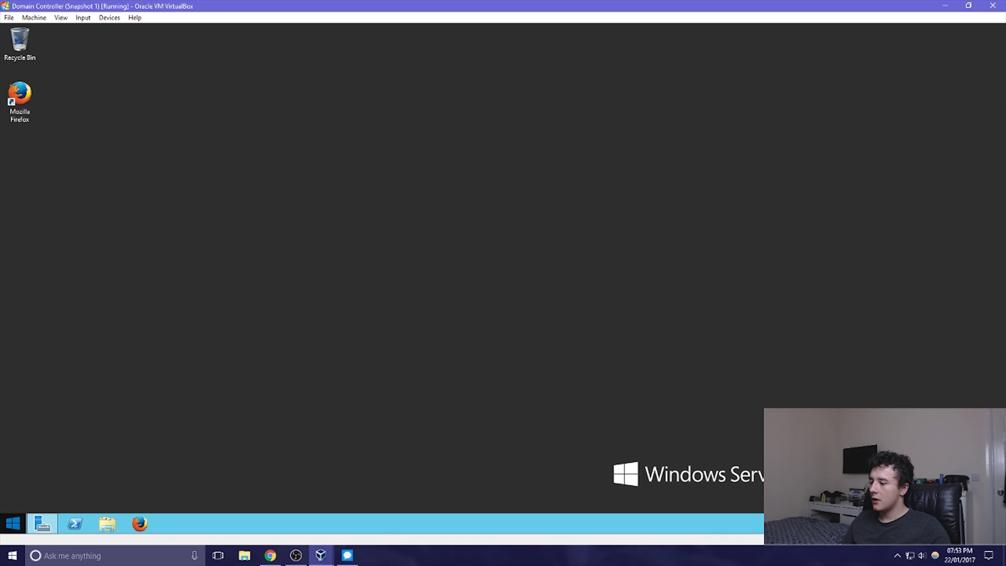
right_click(11, 523)
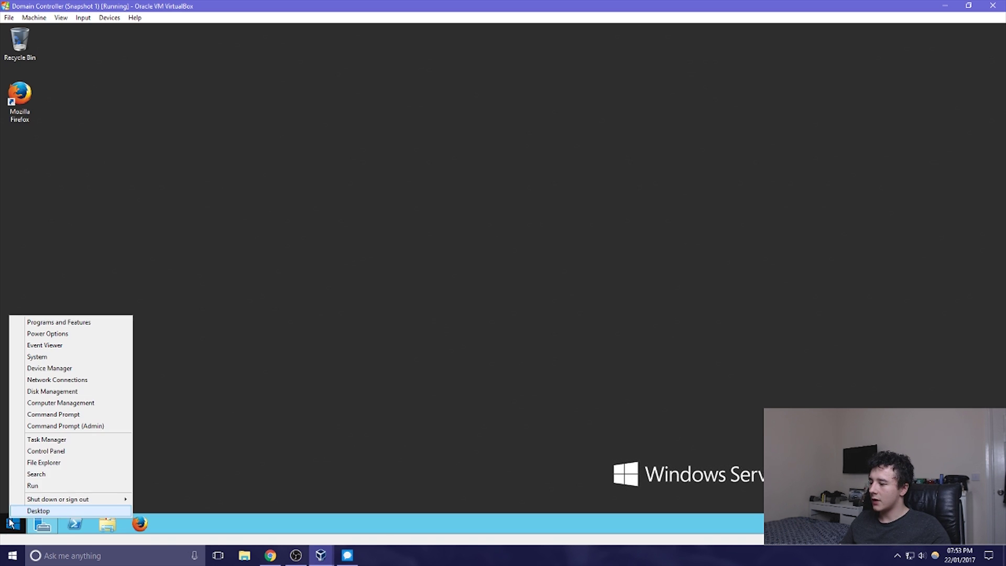
left_click(61, 453)
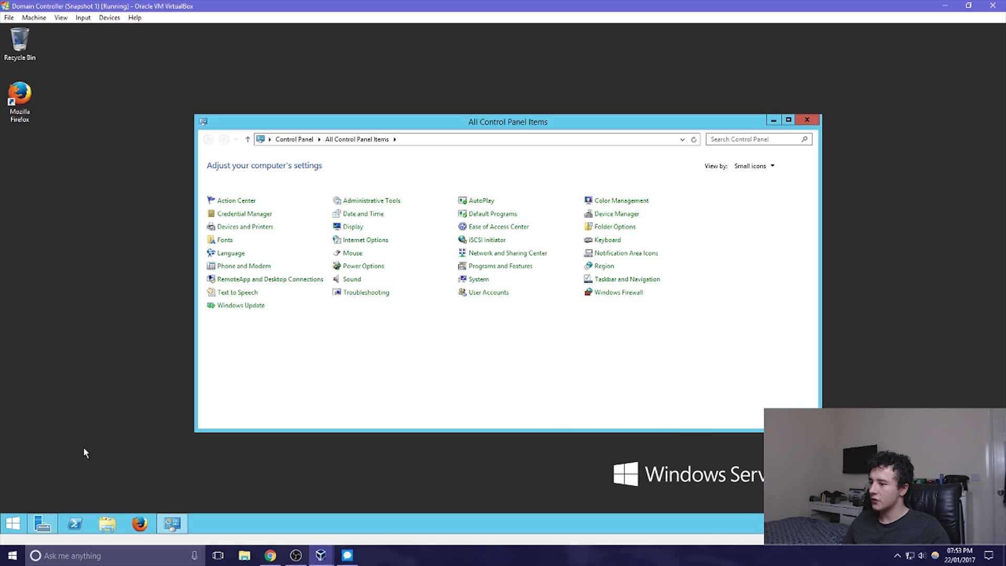
left_click(387, 201)
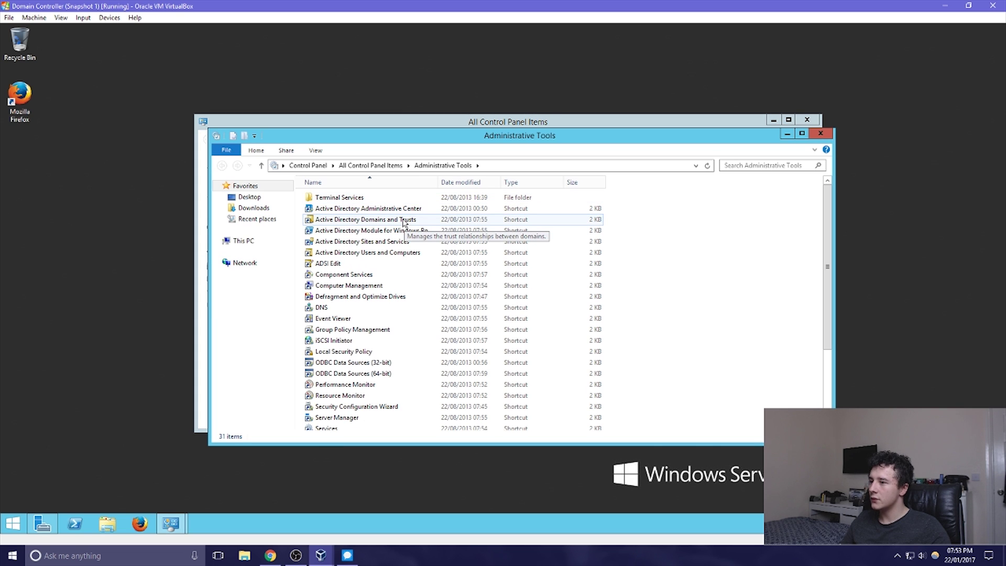
left_click(402, 257)
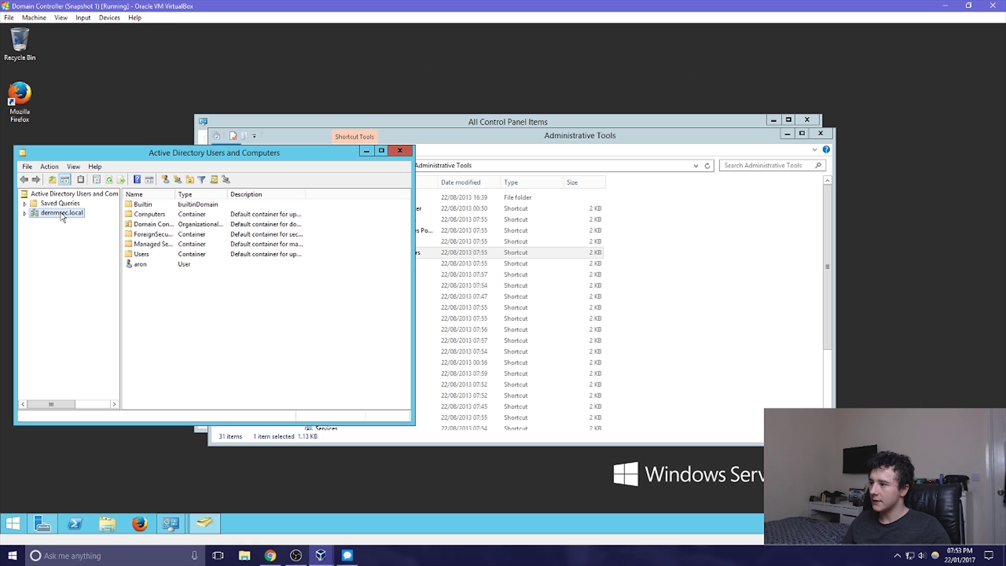
left_click(165, 179)
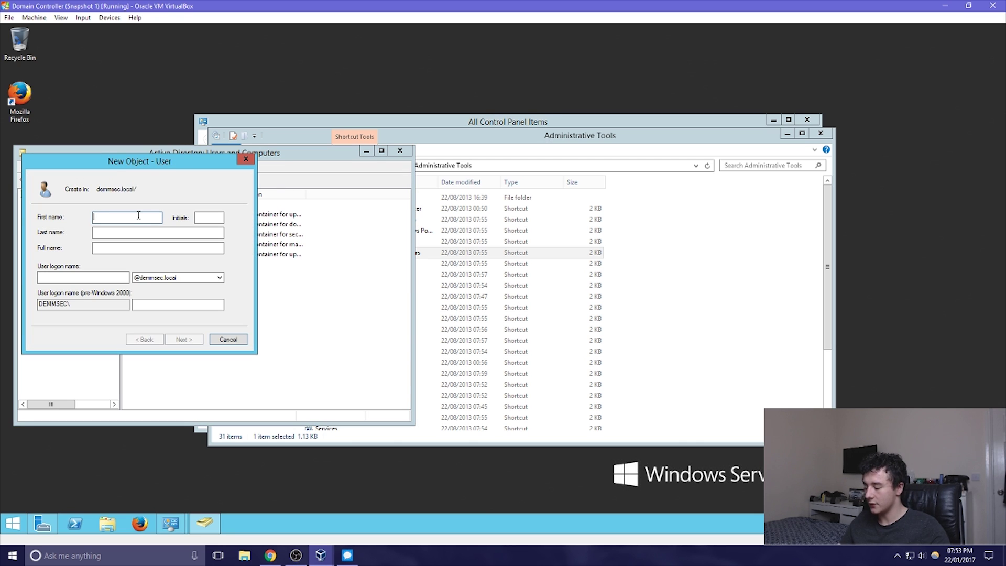
Create a new domain user with name, logon name and password, without a forced password change
type("aron1")
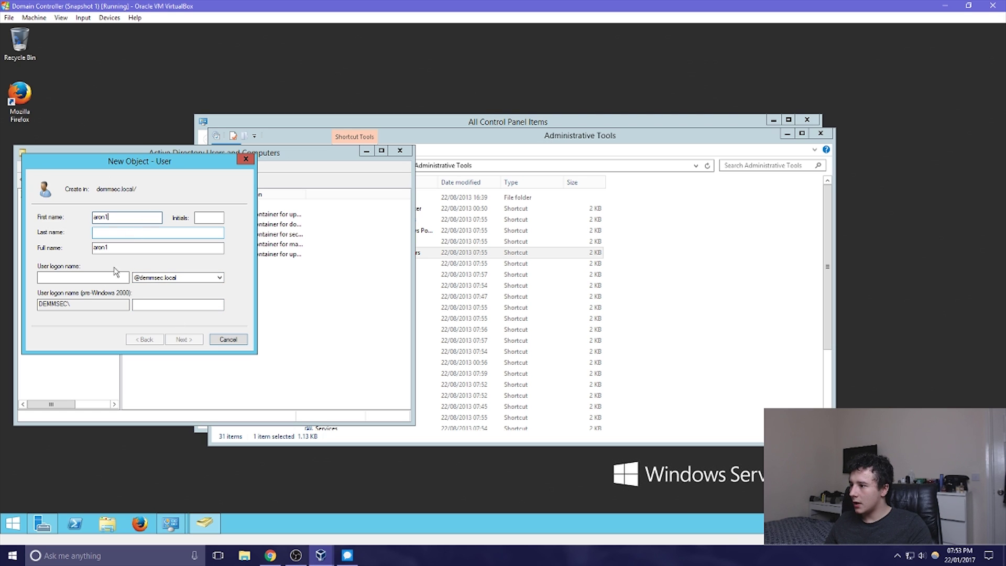
left_click(100, 279)
type("aron1")
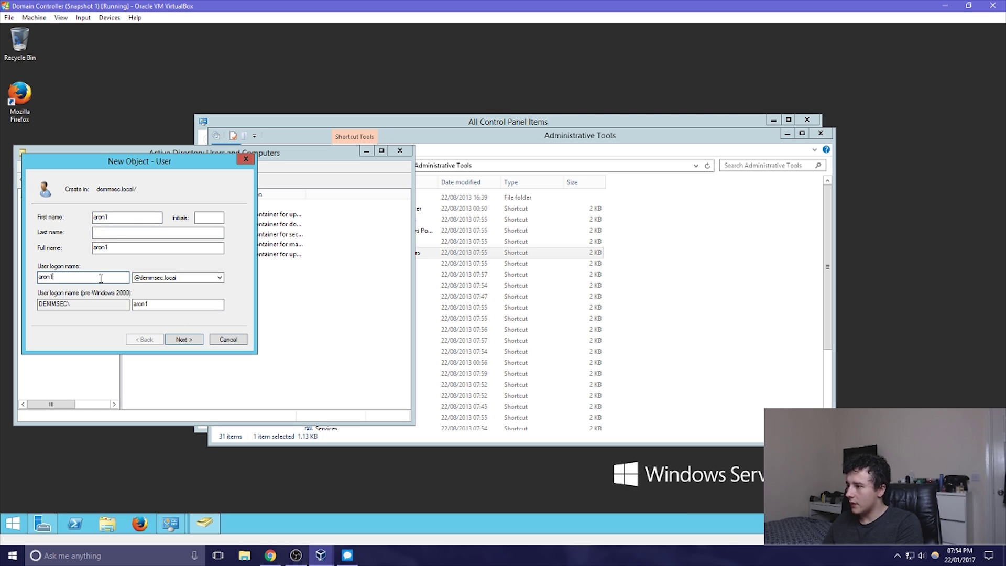
left_click(188, 339)
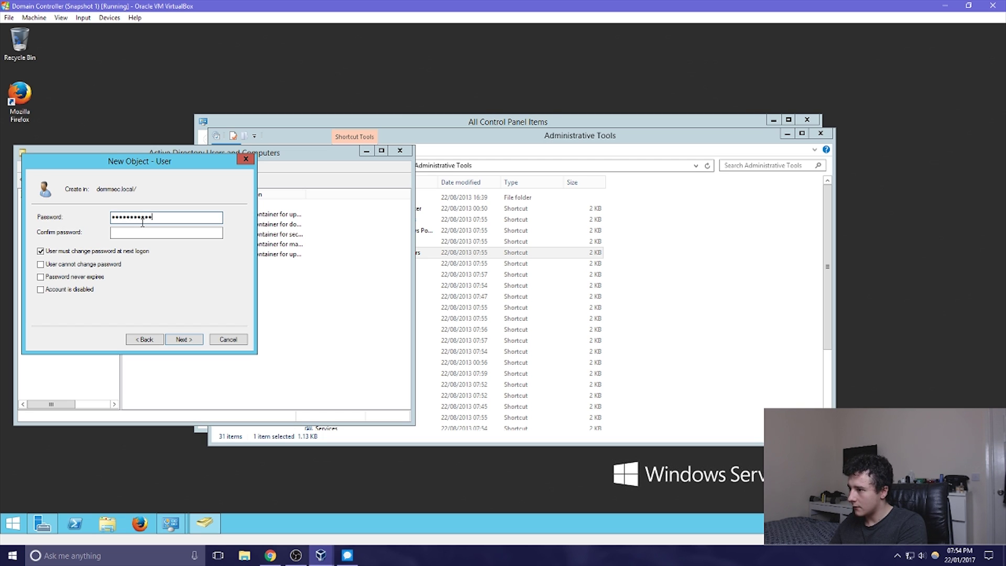
key("Tab")
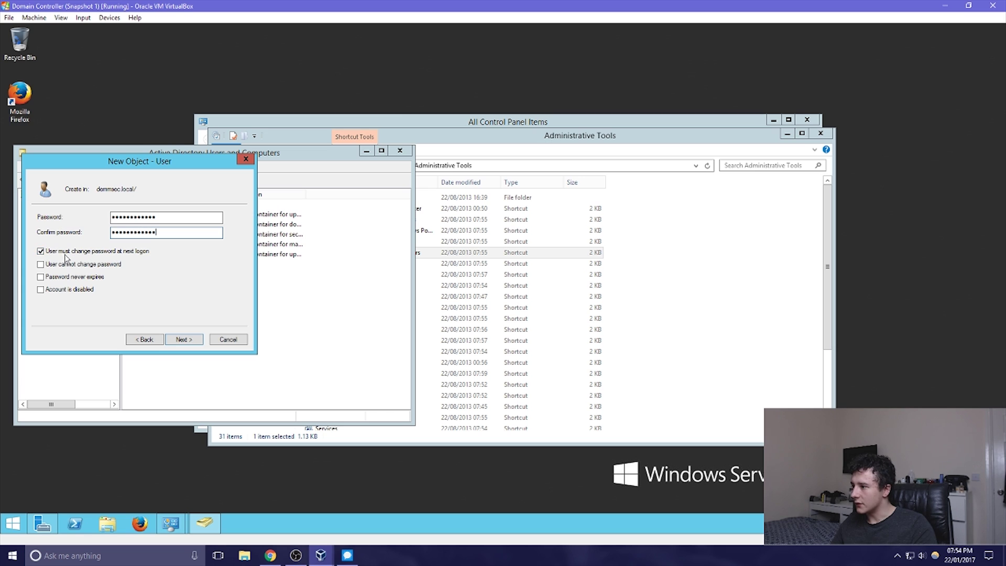
left_click(42, 252)
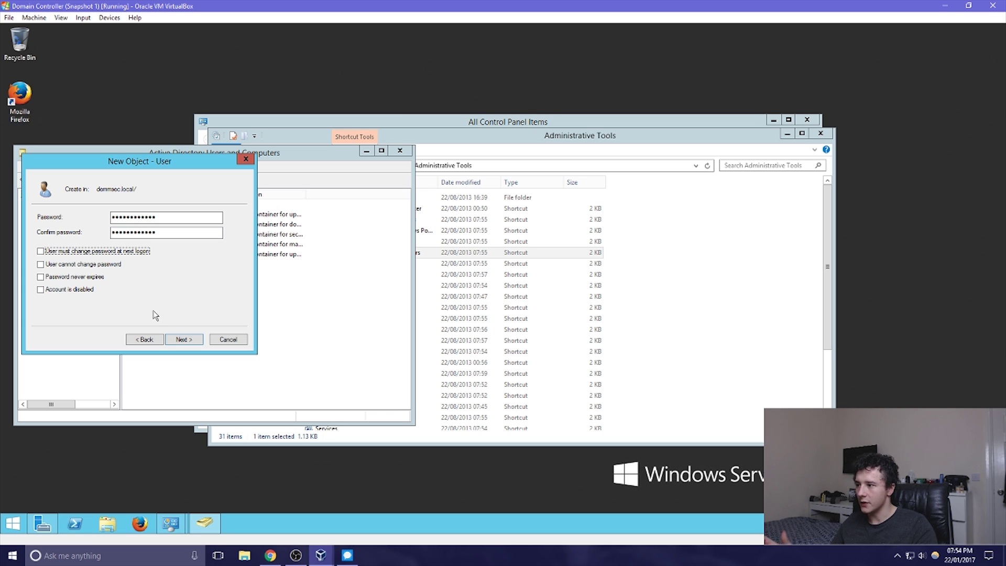
left_click(185, 341)
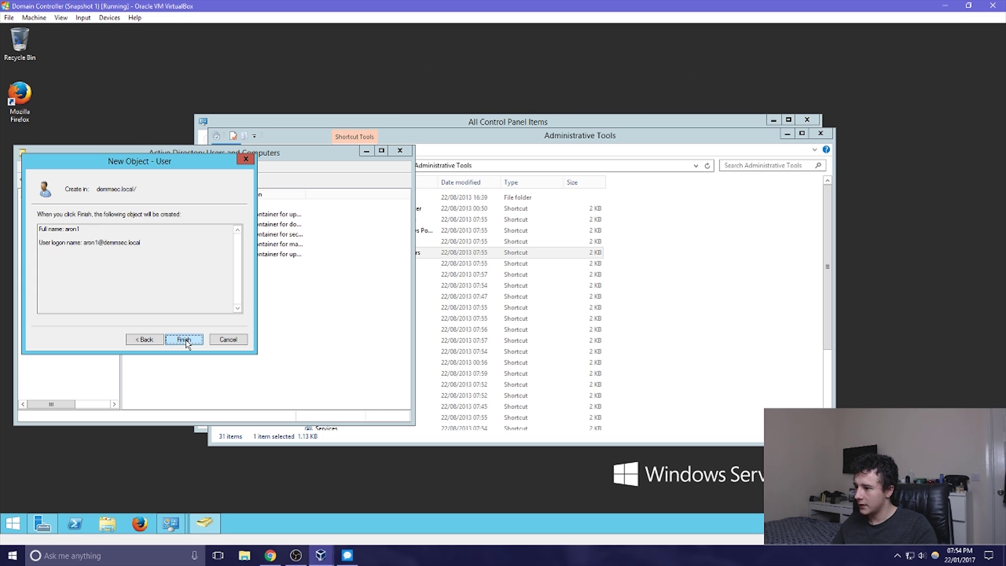
left_click(184, 340)
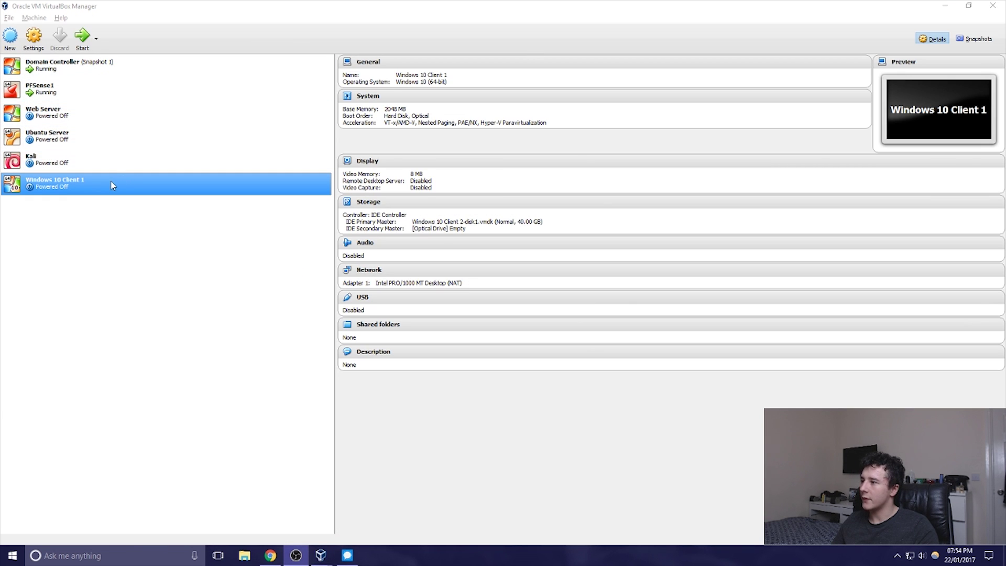
Start Windows 10 Client 1, attach its adapter to Internal Network DemmSec, and maximize the window
double_click(104, 184)
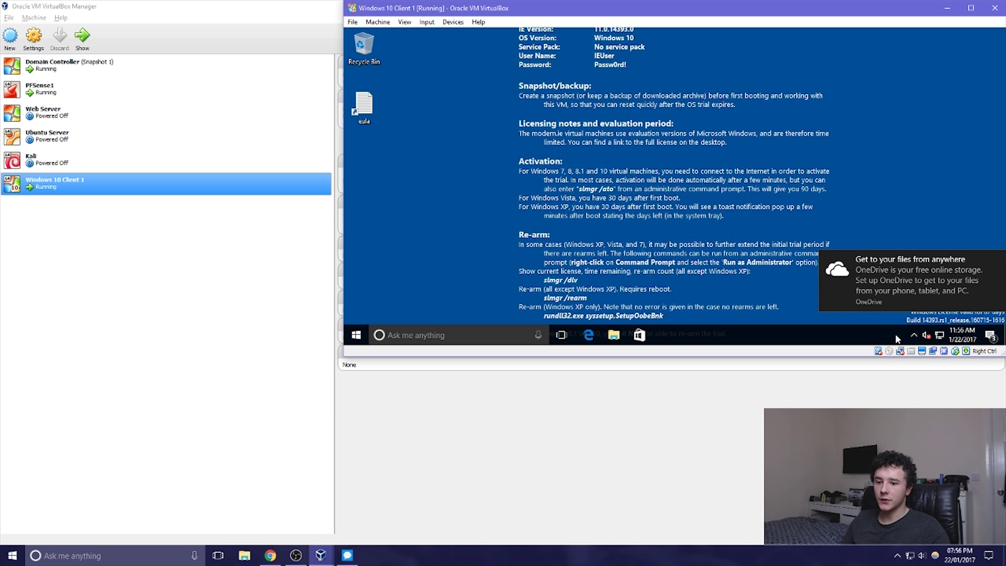
right_click(901, 352)
left_click(923, 352)
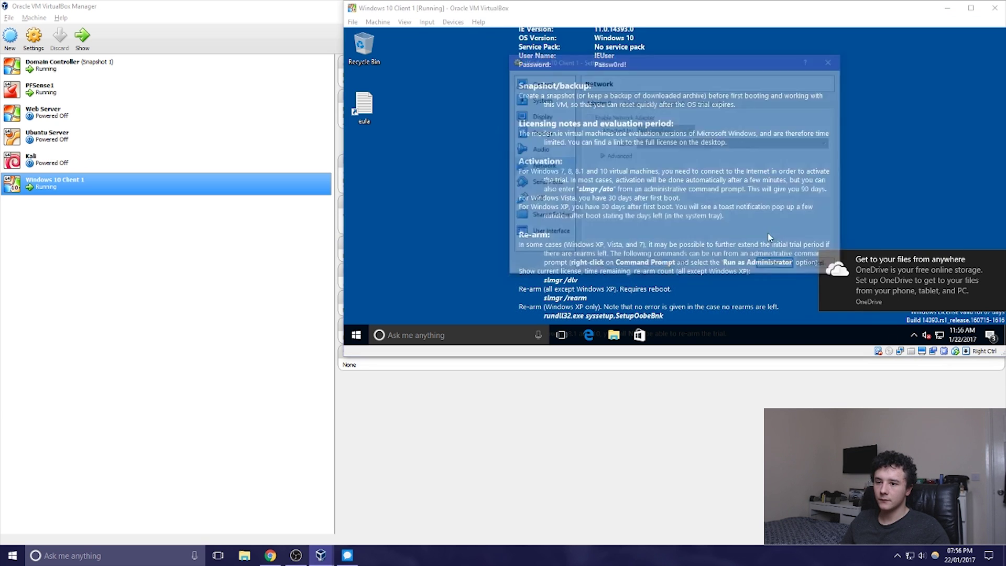
left_click(671, 130)
left_click(662, 165)
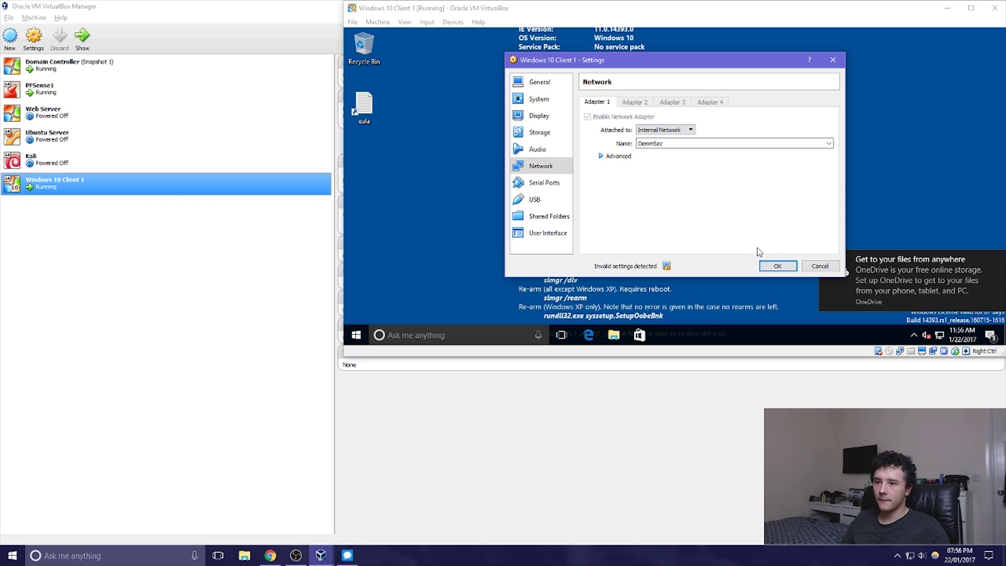
left_click(651, 143)
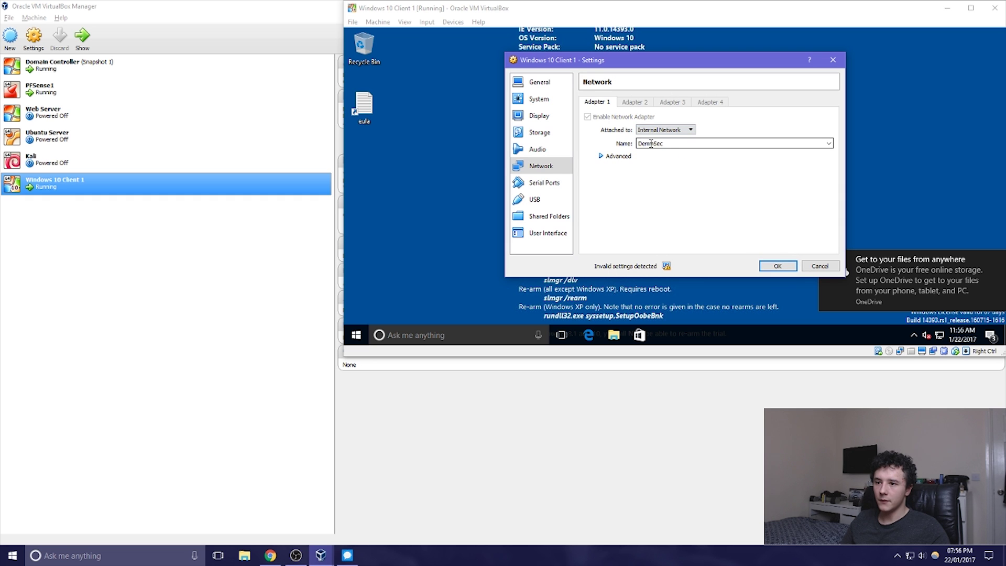
left_click(777, 265)
key("super+Up")
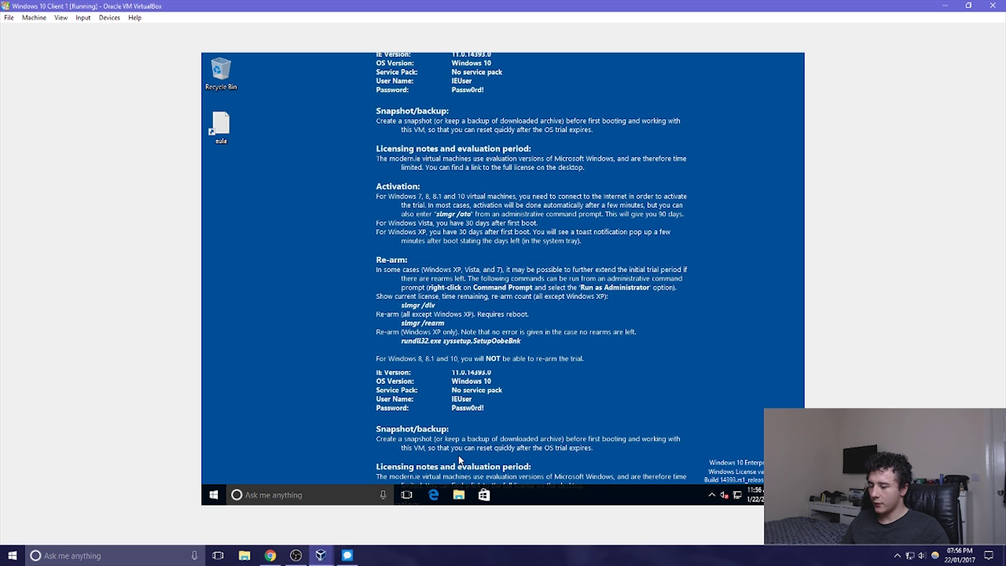
left_click(458, 495)
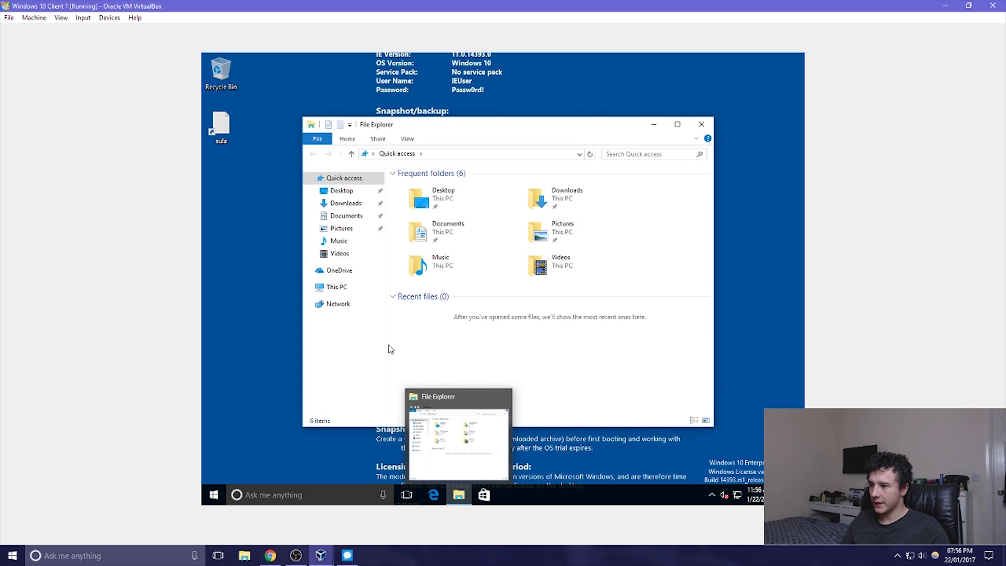
From This PC's system properties, change the computer's membership to the demmsec domain
left_click(346, 291)
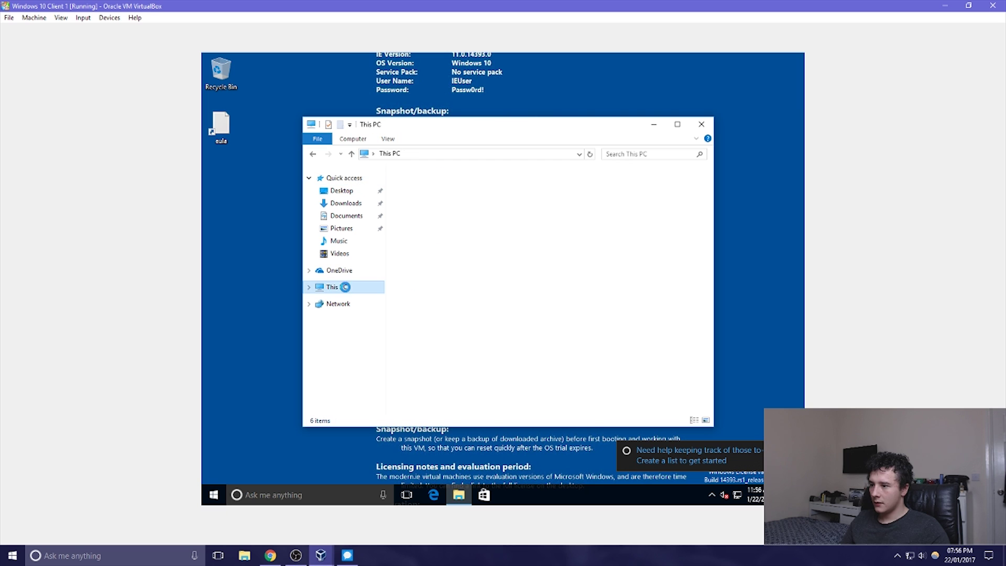
right_click(345, 288)
left_click(377, 425)
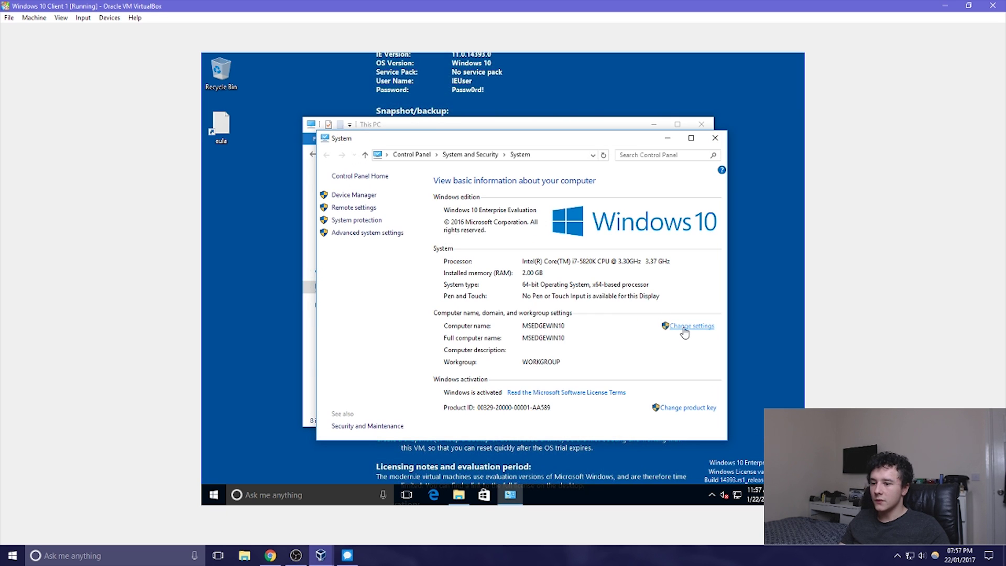
left_click(684, 330)
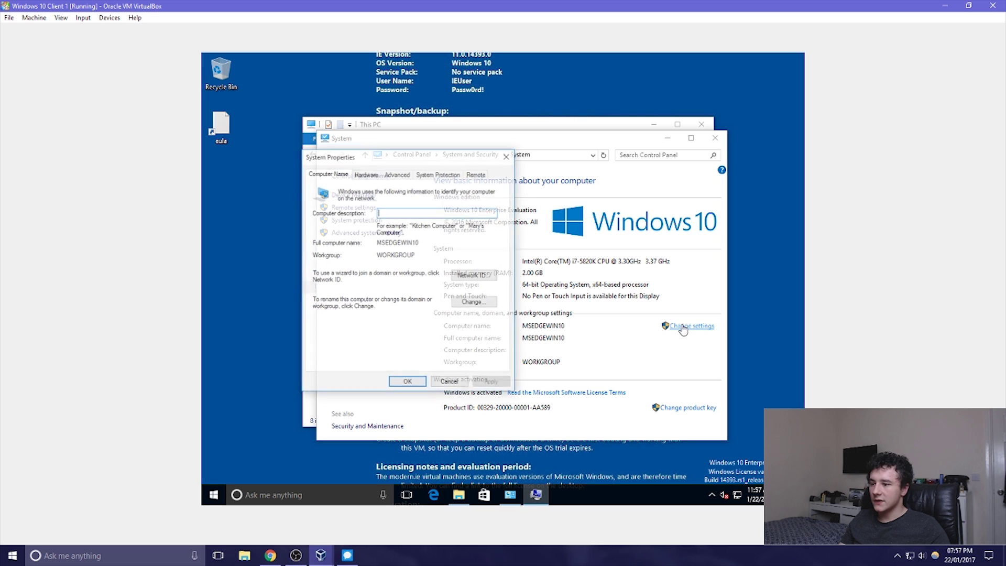
left_click(474, 302)
left_click(342, 297)
left_click(347, 308)
type("demosec")
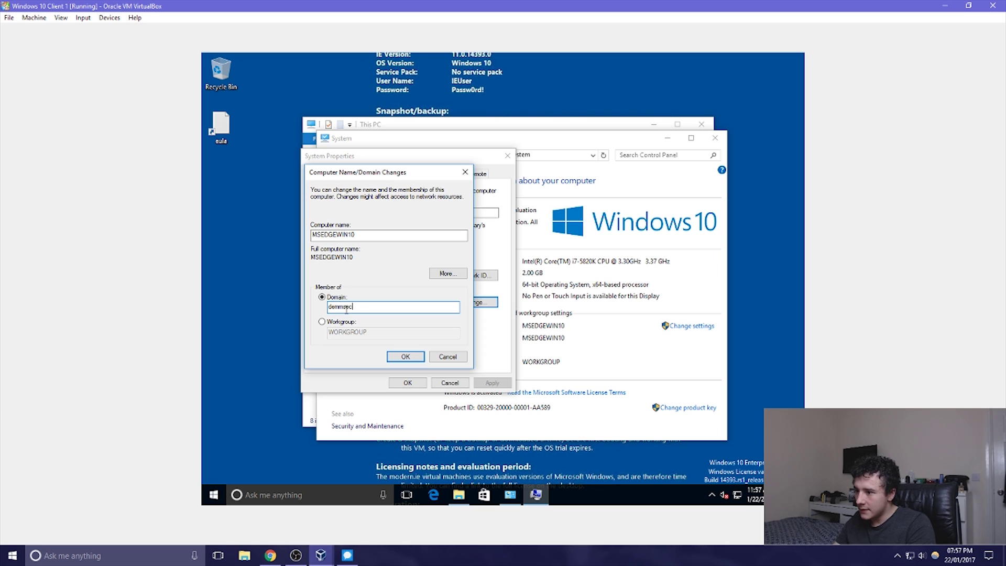
key("Return")
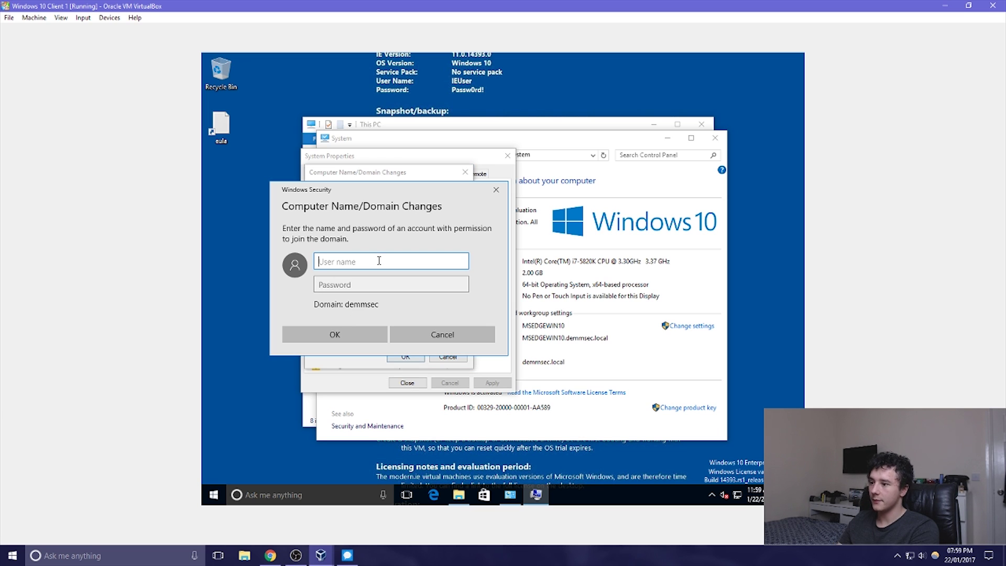
Authenticate as the domain administrator and acknowledge the welcome and restart-required messages
type("adminis")
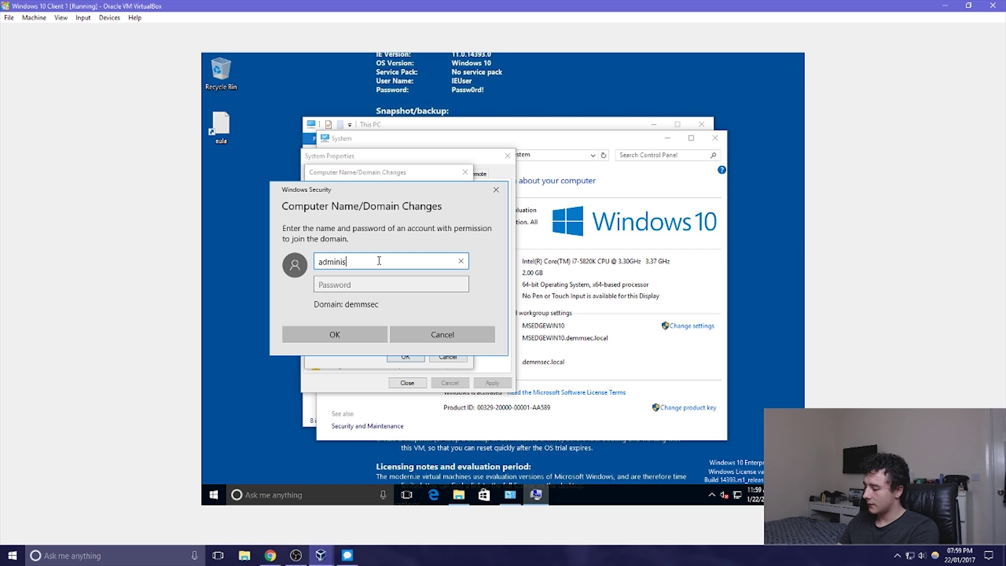
type("trator")
key("Tab")
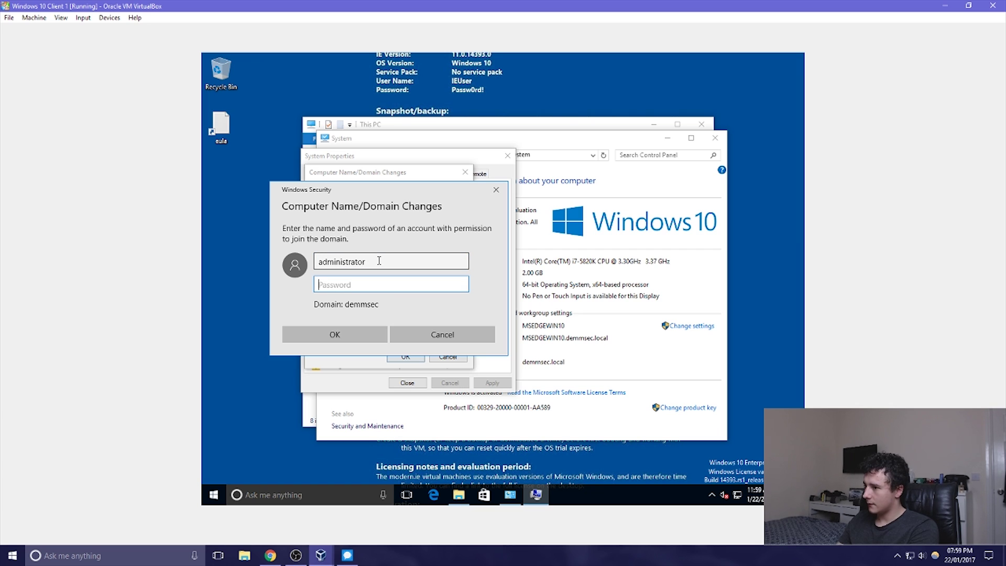
type("Pass")
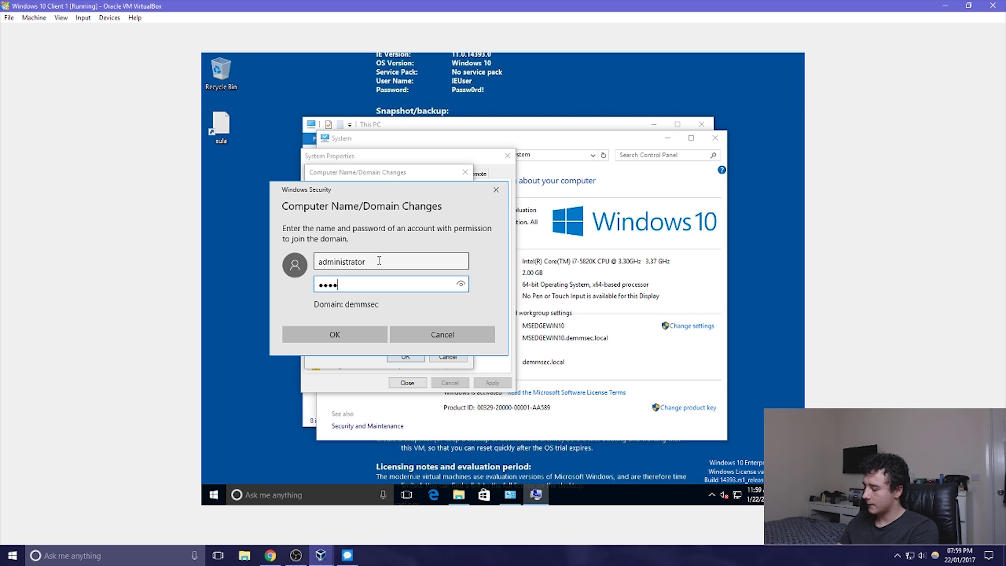
key("Return")
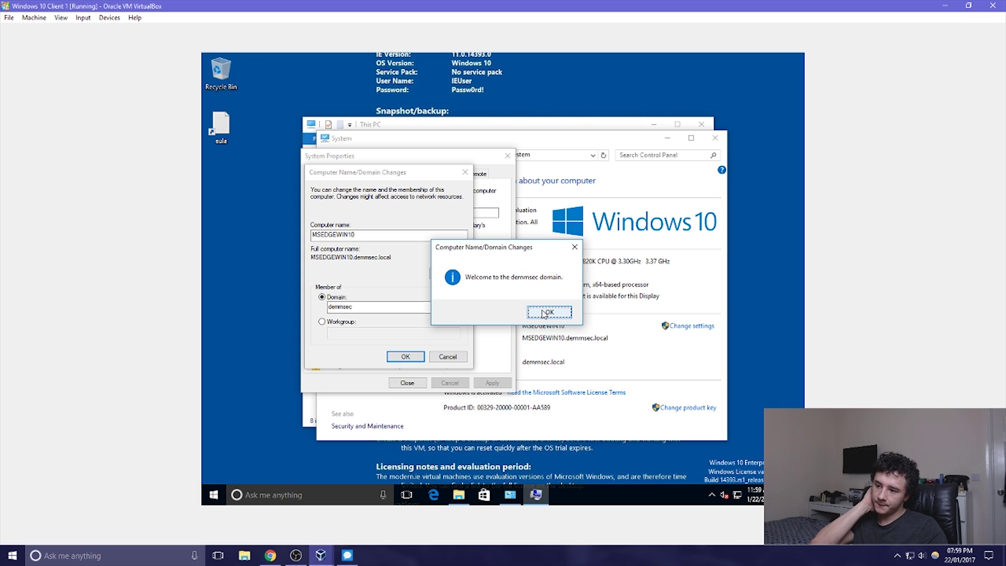
left_click(543, 311)
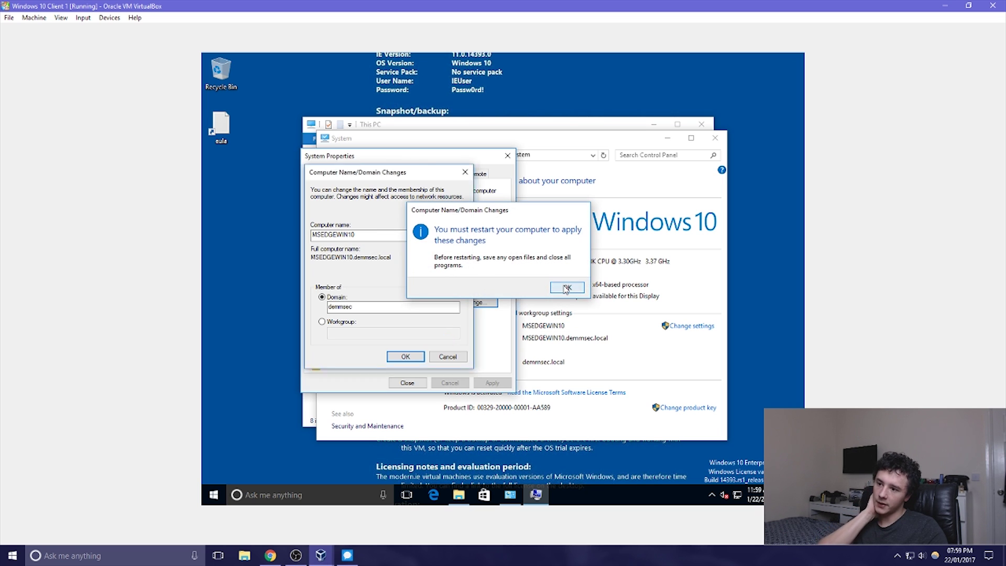
left_click(566, 288)
left_click(414, 387)
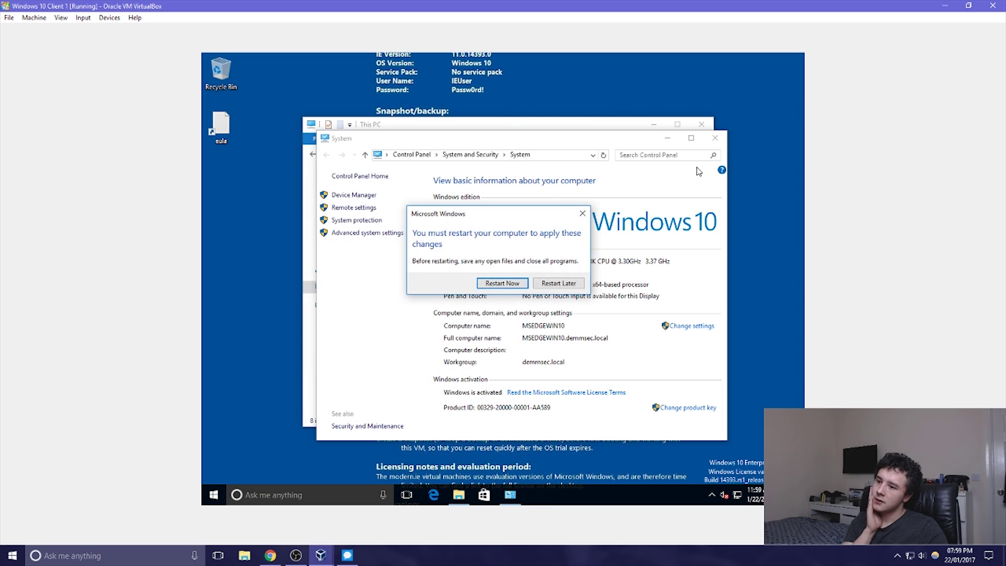
Restart the guest and sign in as the new domain user through Other user
left_click(516, 287)
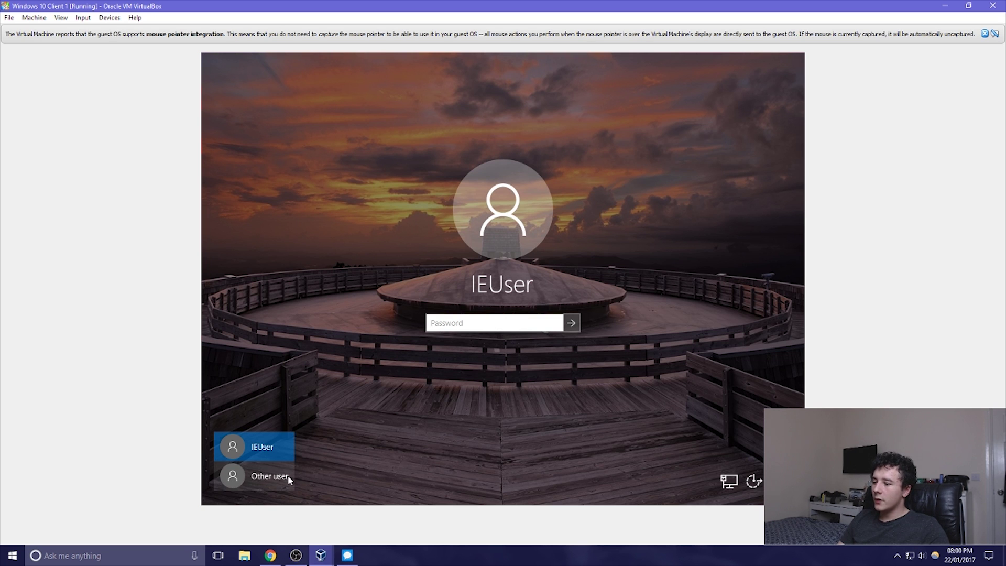
left_click(287, 476)
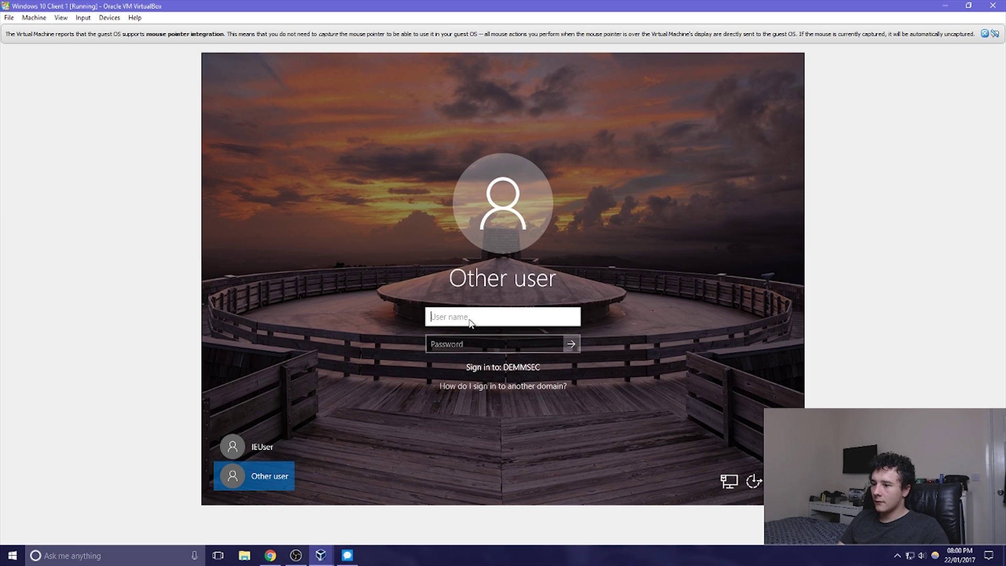
type("aron1")
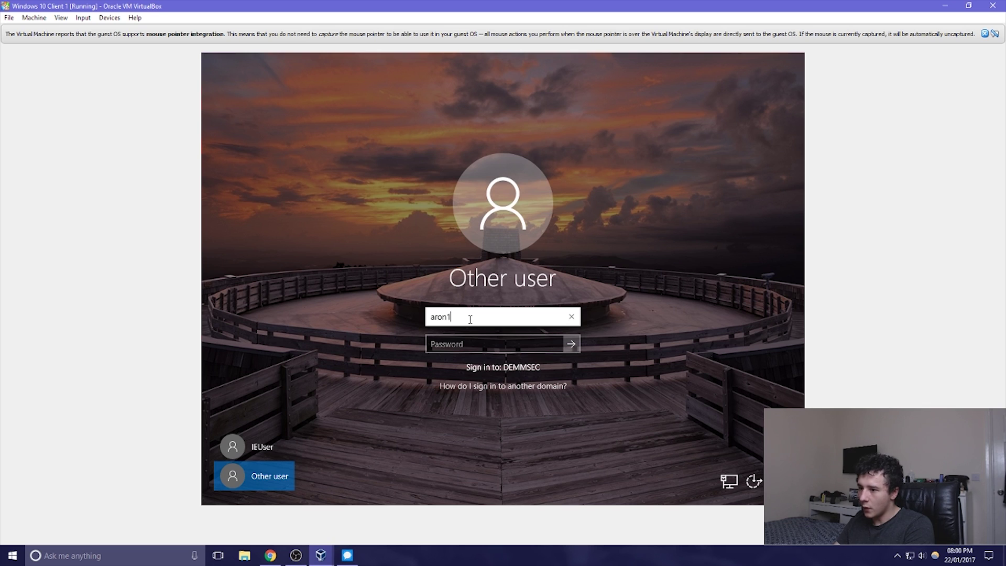
key("Tab")
type("pa")
key("BackSpace")
key("BackSpace")
type("Pas")
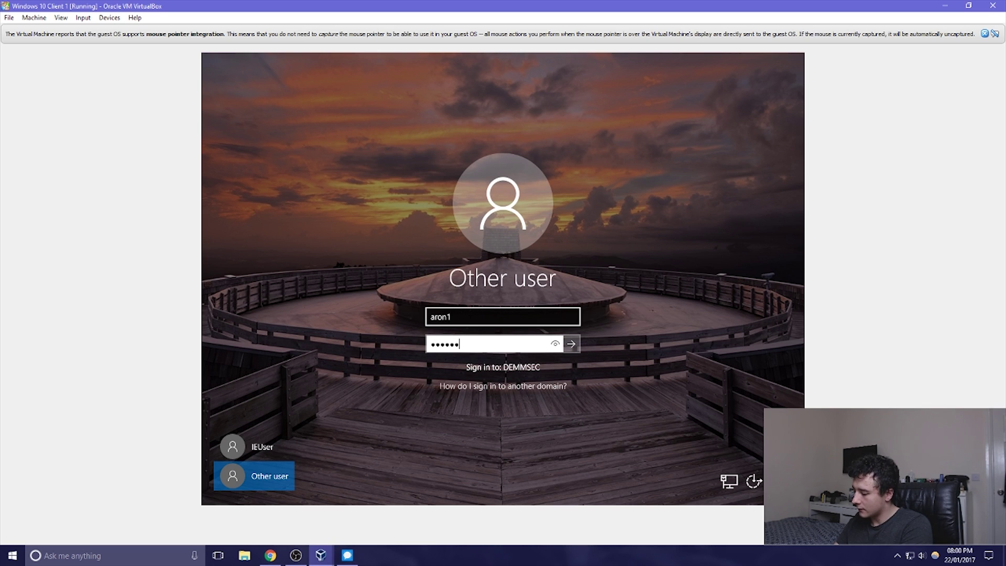
key("Return")
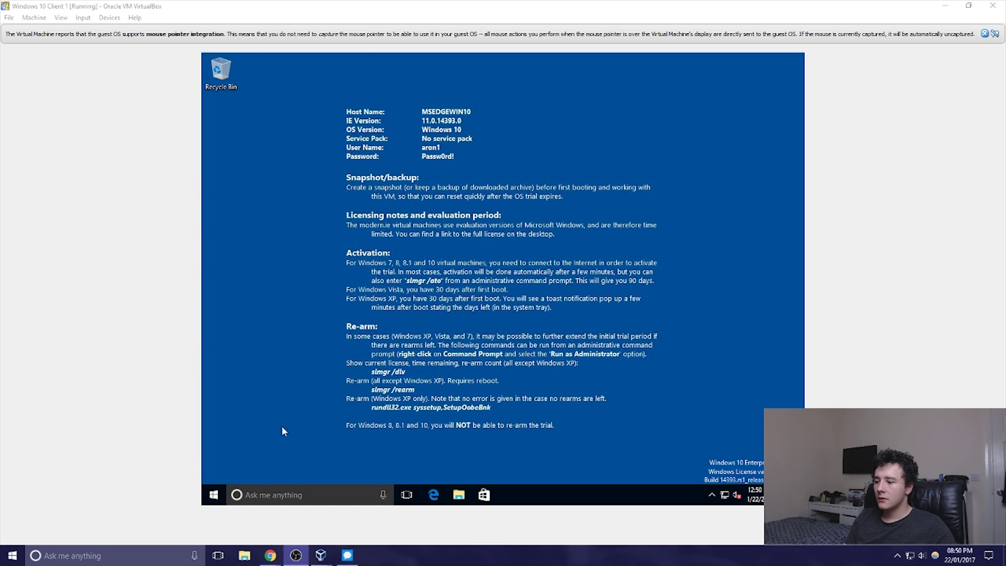
Add the listed Outlook account in the guest's Mail app via Manage Accounts
left_click(213, 495)
scroll(262, 422, "down", 6)
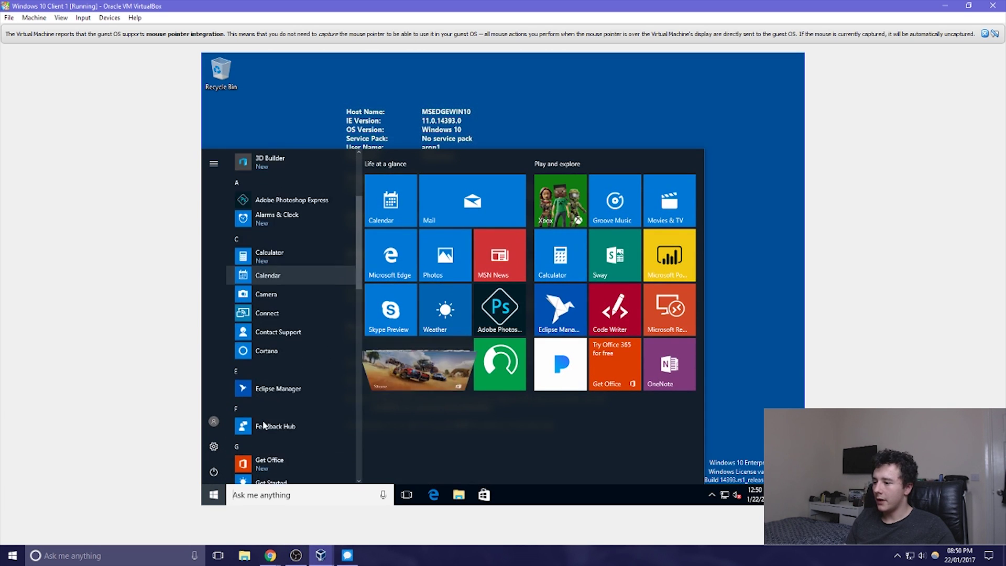
scroll(262, 417, "down", 4)
left_click(269, 334)
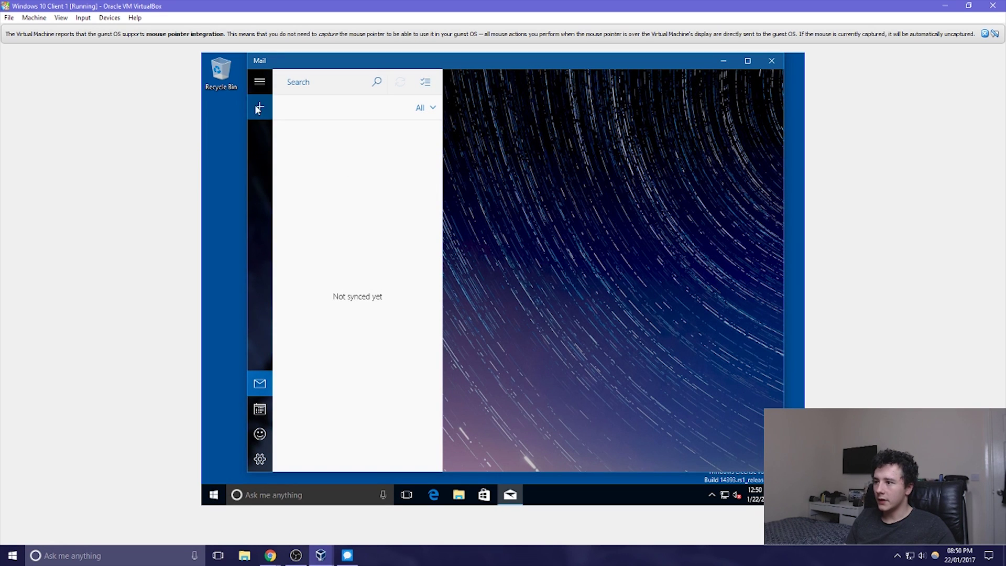
left_click(260, 81)
left_click(279, 137)
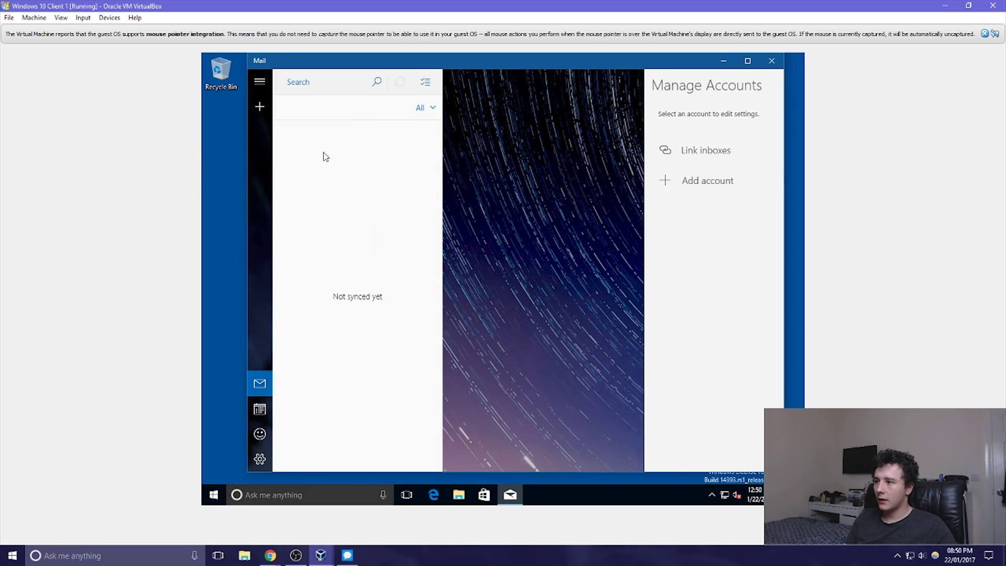
left_click(690, 178)
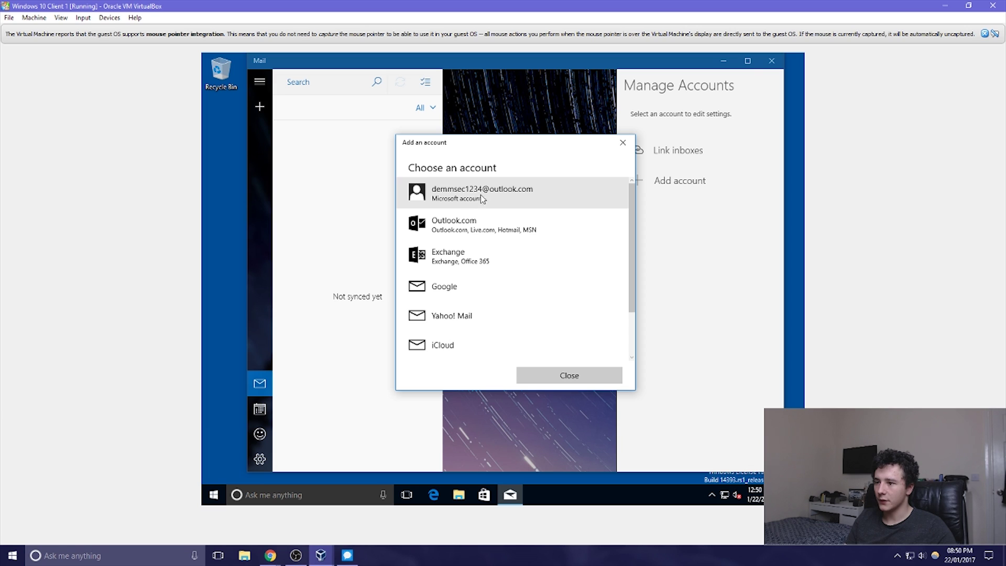
left_click(515, 195)
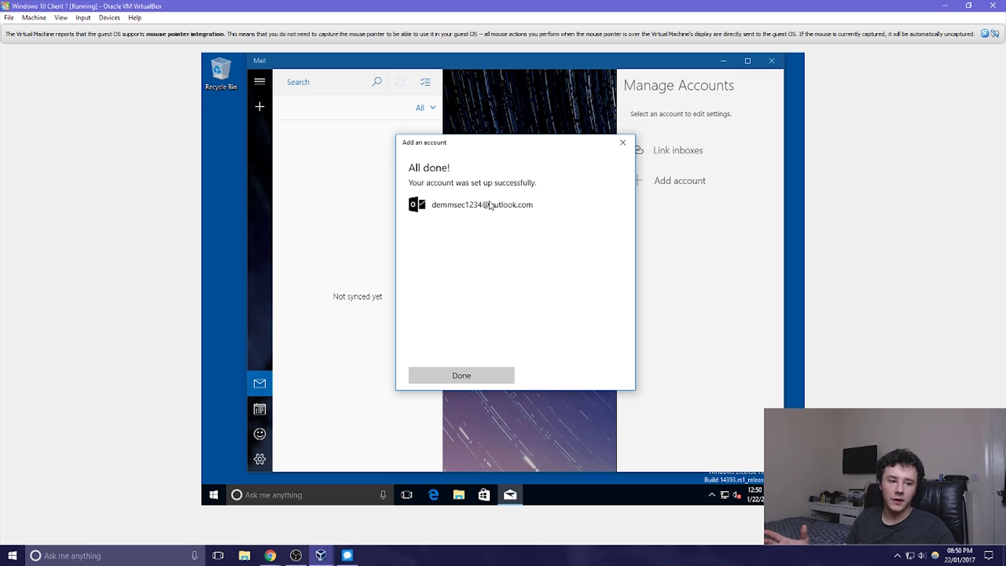
left_click(475, 377)
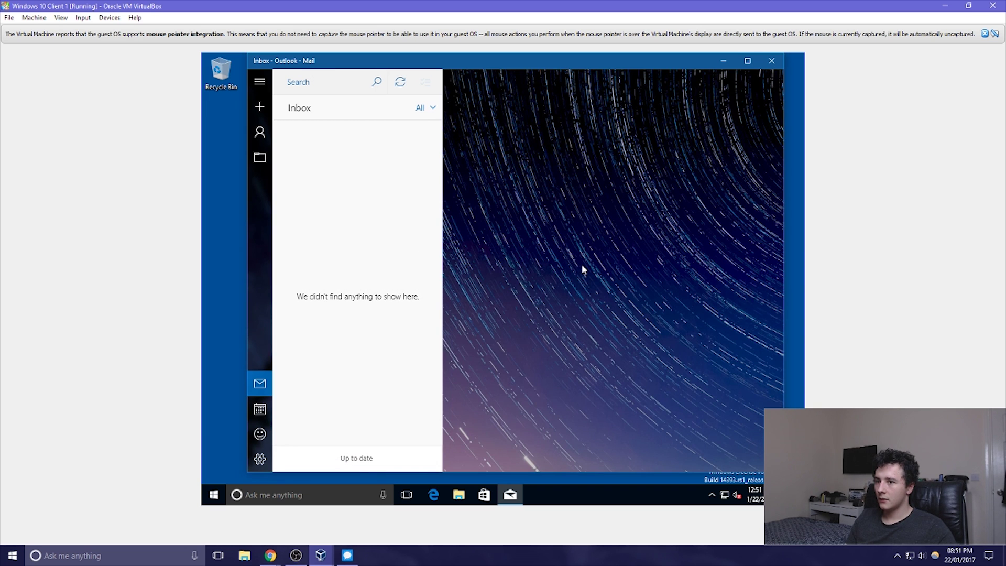
Close Mail and shut down the Windows 10 guest
left_click(773, 61)
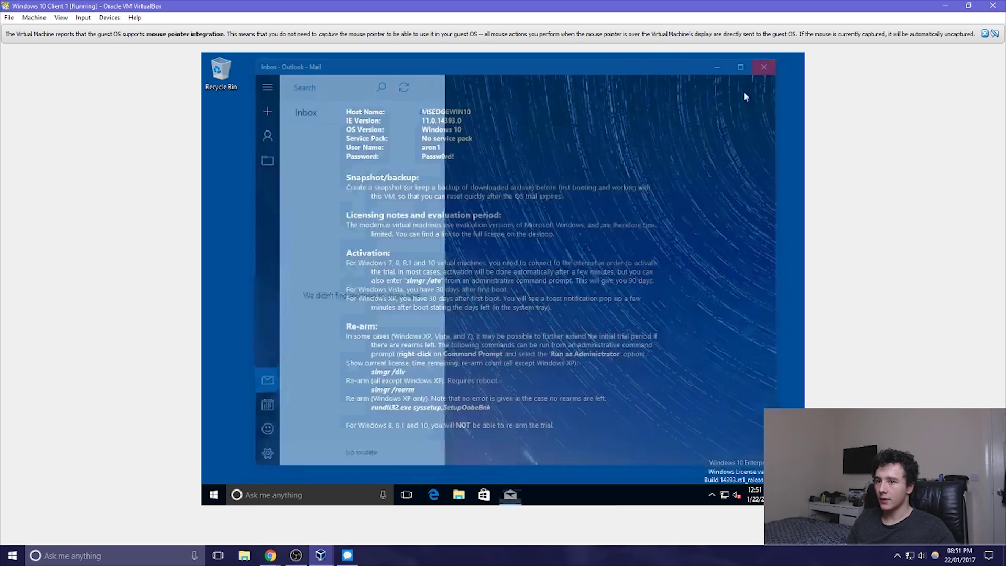
left_click(223, 498)
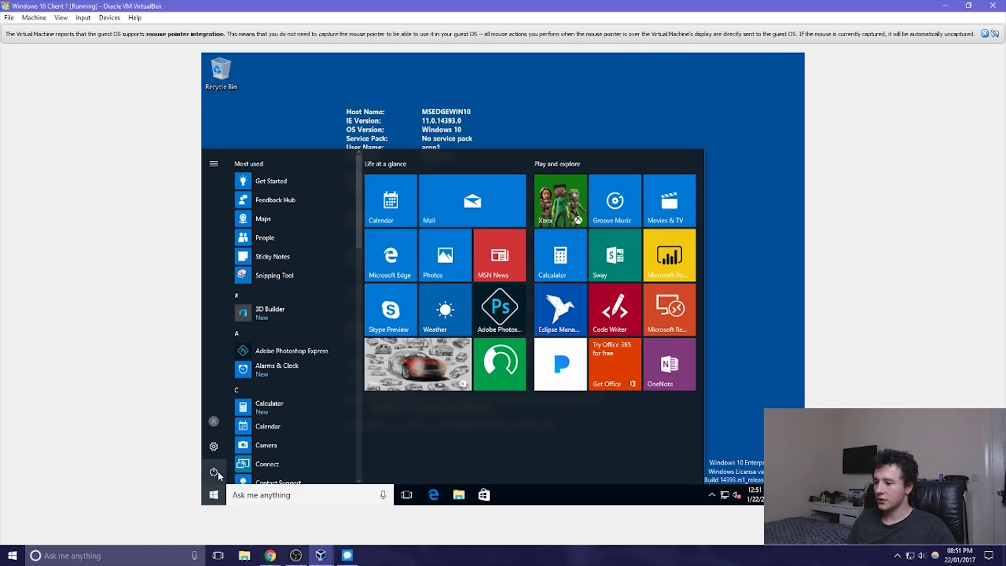
left_click(216, 471)
left_click(244, 429)
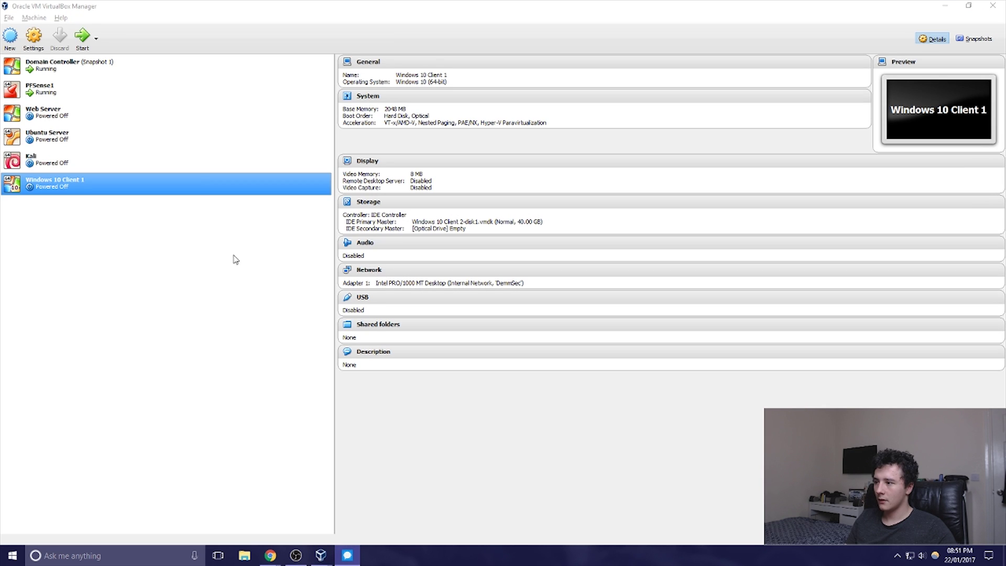
left_click(201, 185)
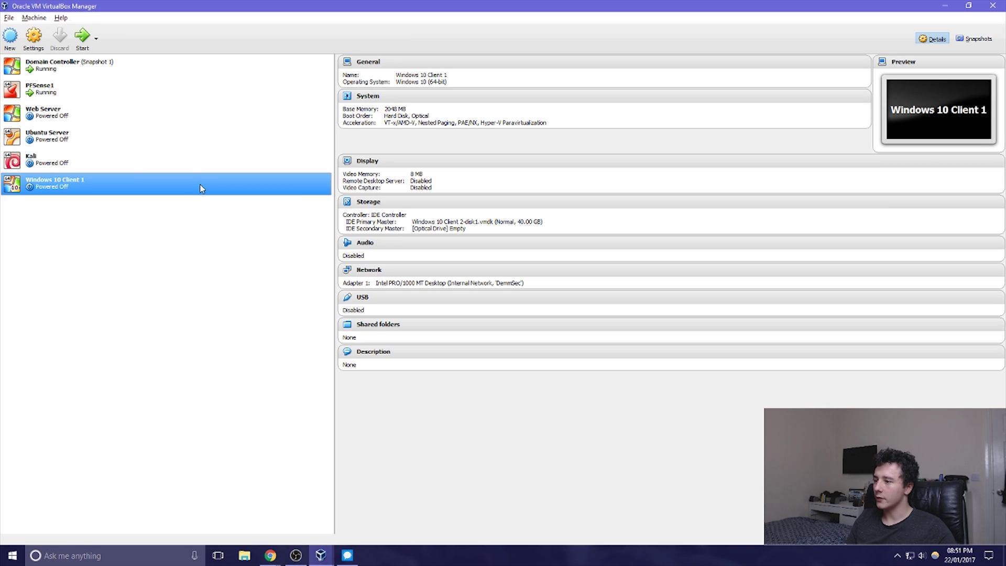
Clone Windows 10 Client 1 as a full clone, renaming the copy to Windows 10 Client 2
right_click(160, 189)
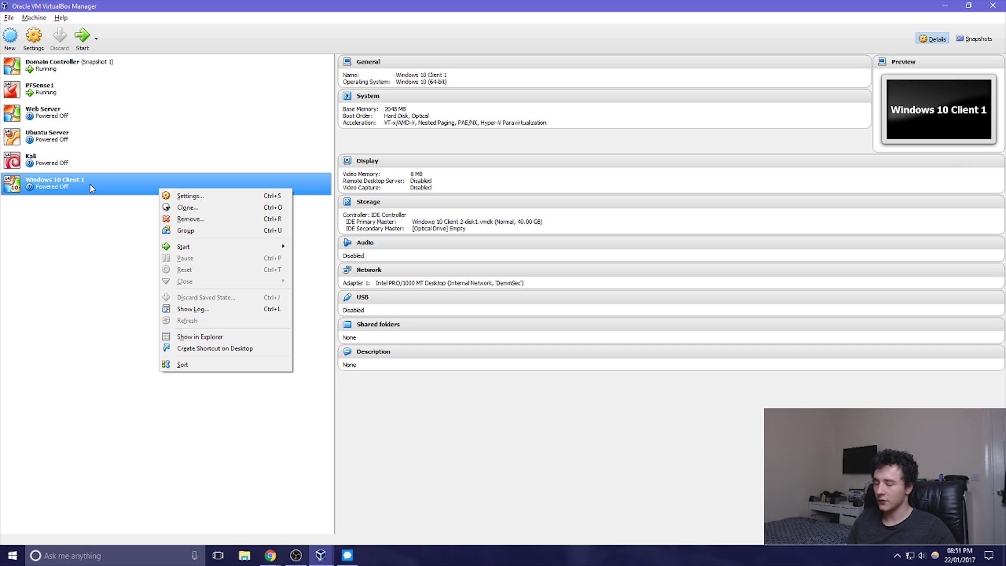
left_click(191, 207)
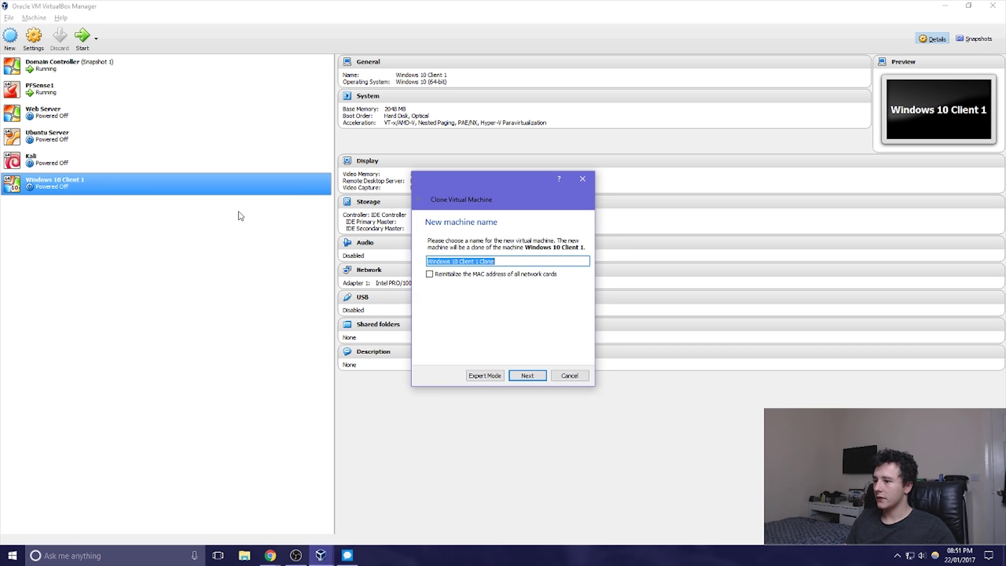
left_click(482, 260)
left_click_drag(501, 261, 473, 260)
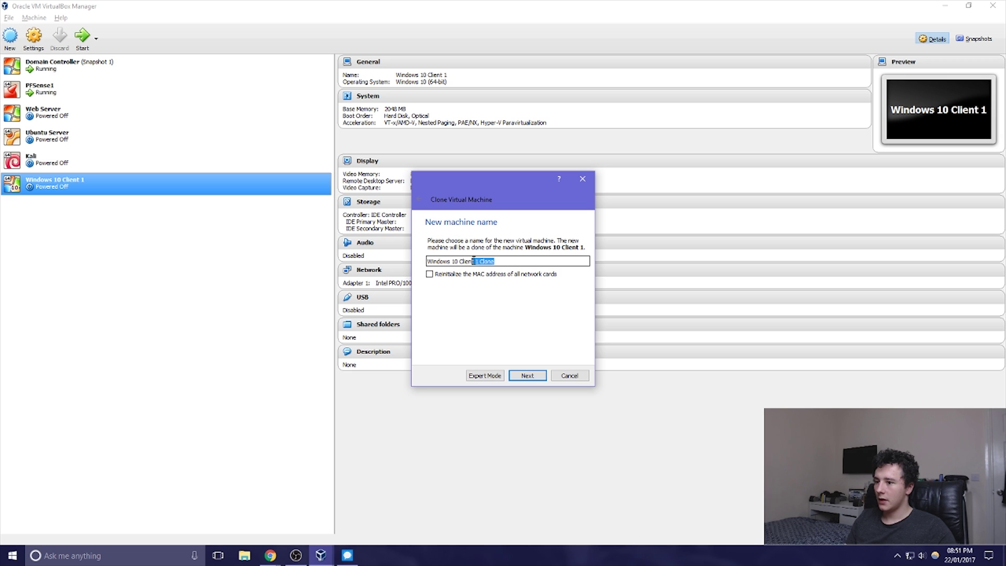
key("BackSpace")
type("2")
key("Return")
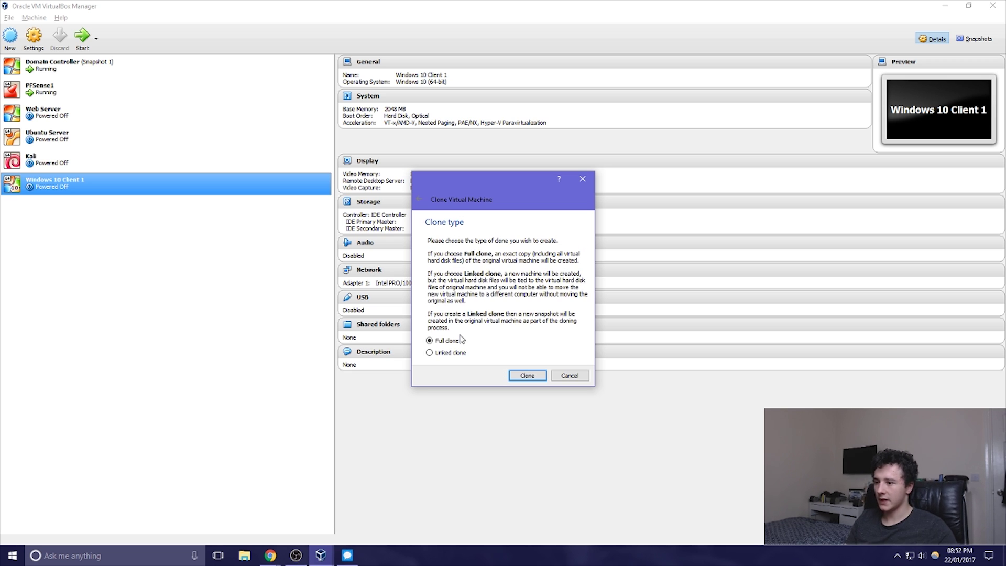
left_click(530, 376)
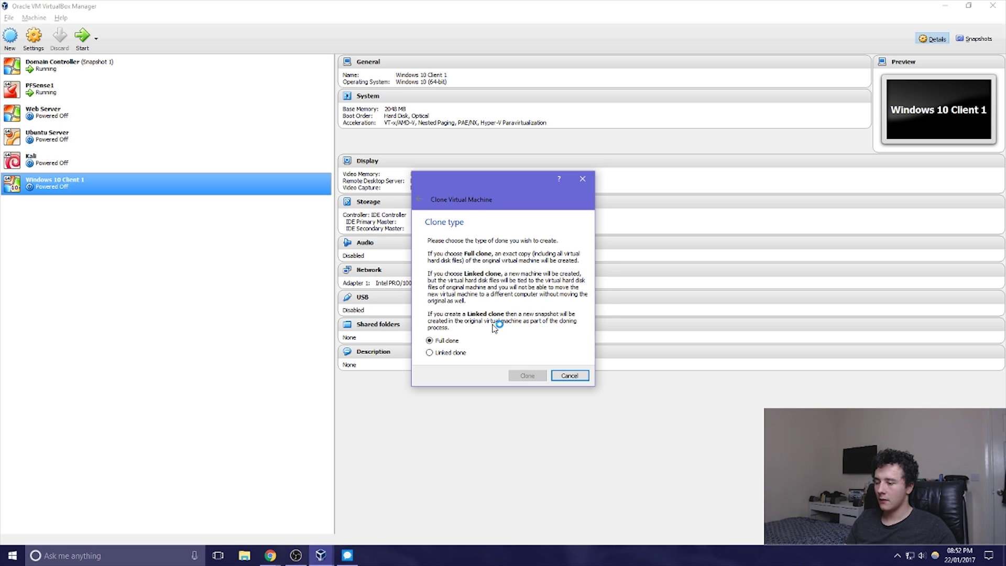